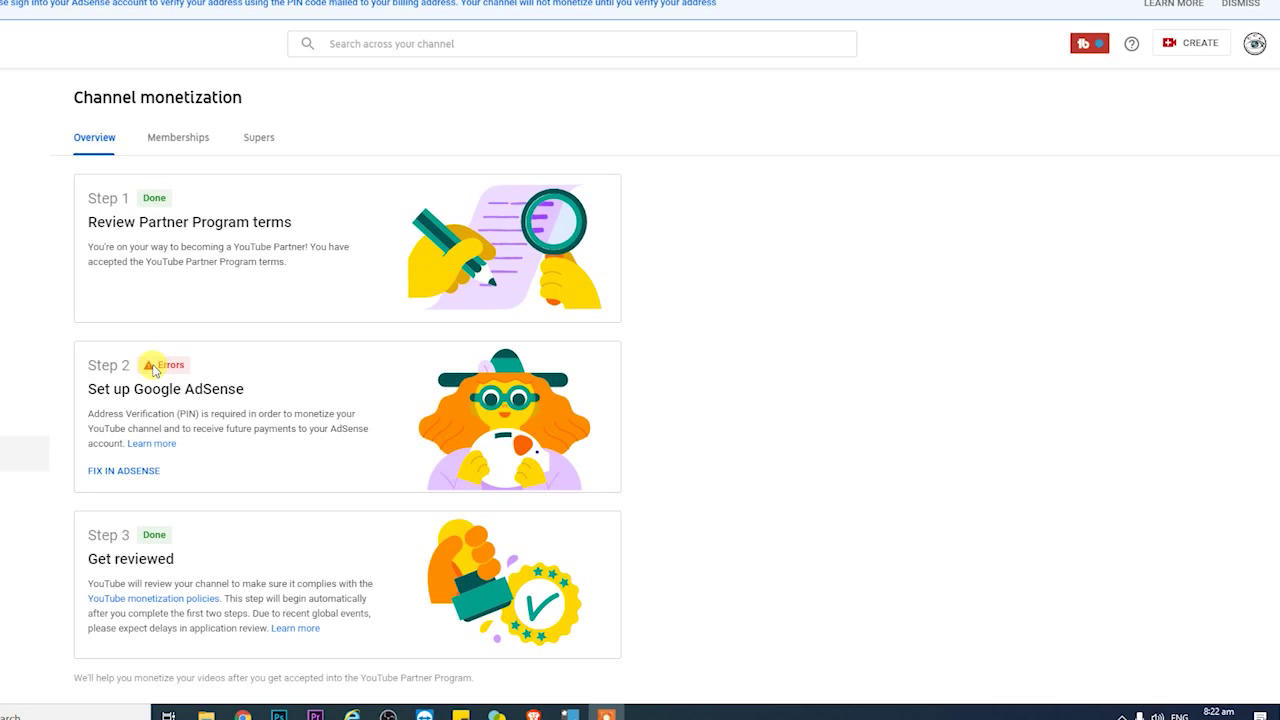
Review the paused Memberships, the Overview steps and the Content list, then return to Monetization
{"action": "left_click", "coordinate": [180, 138]}
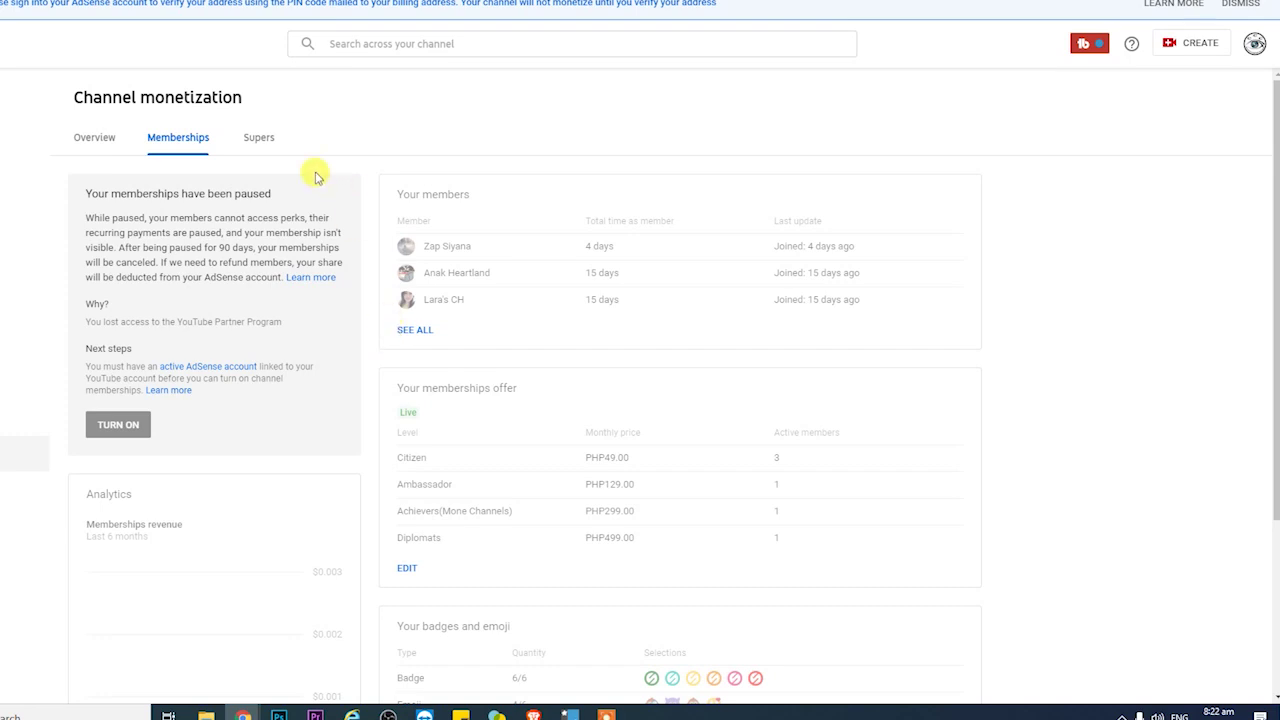
{"action": "left_click", "coordinate": [96, 150]}
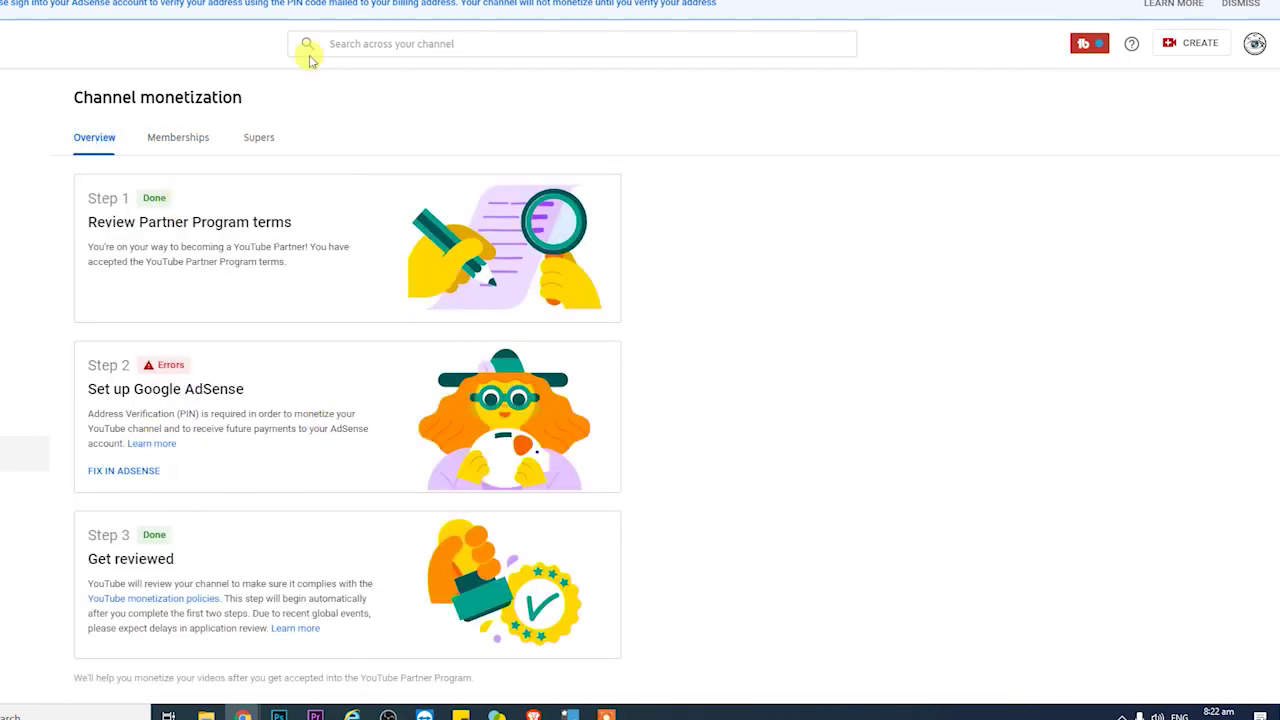
{"action": "left_click", "coordinate": [10, 453]}
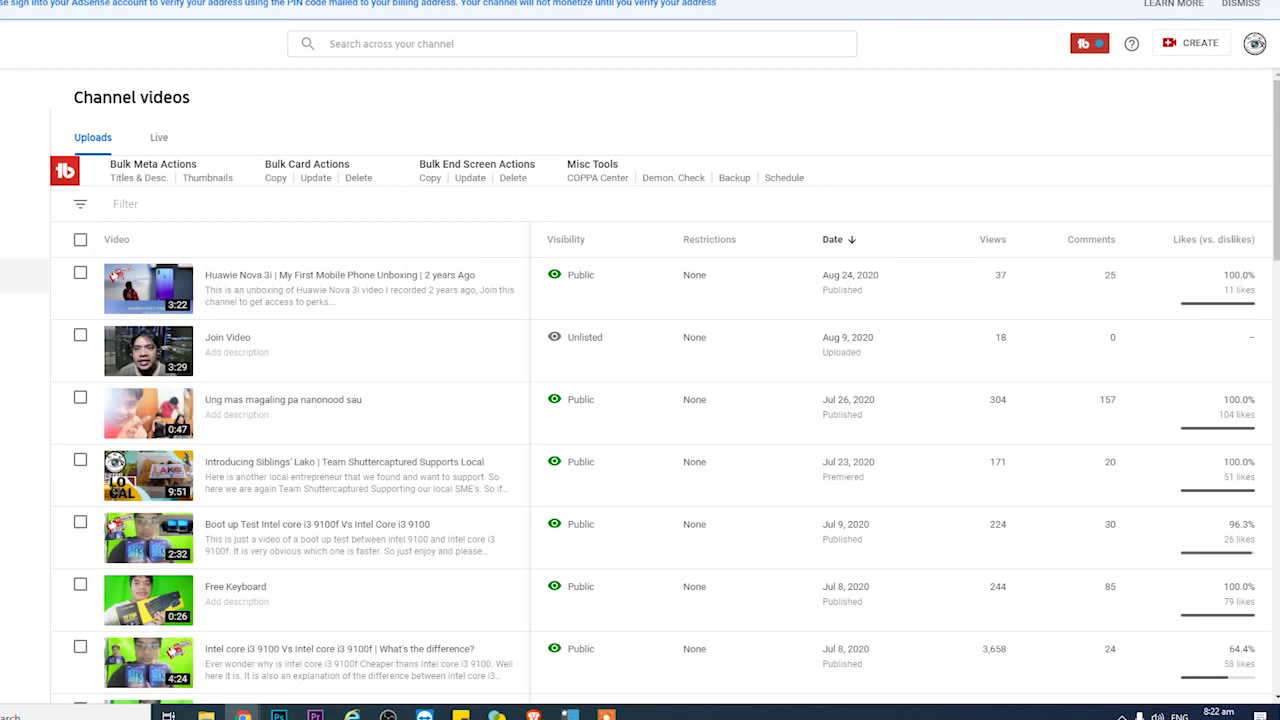
{"action": "left_click", "coordinate": [10, 453]}
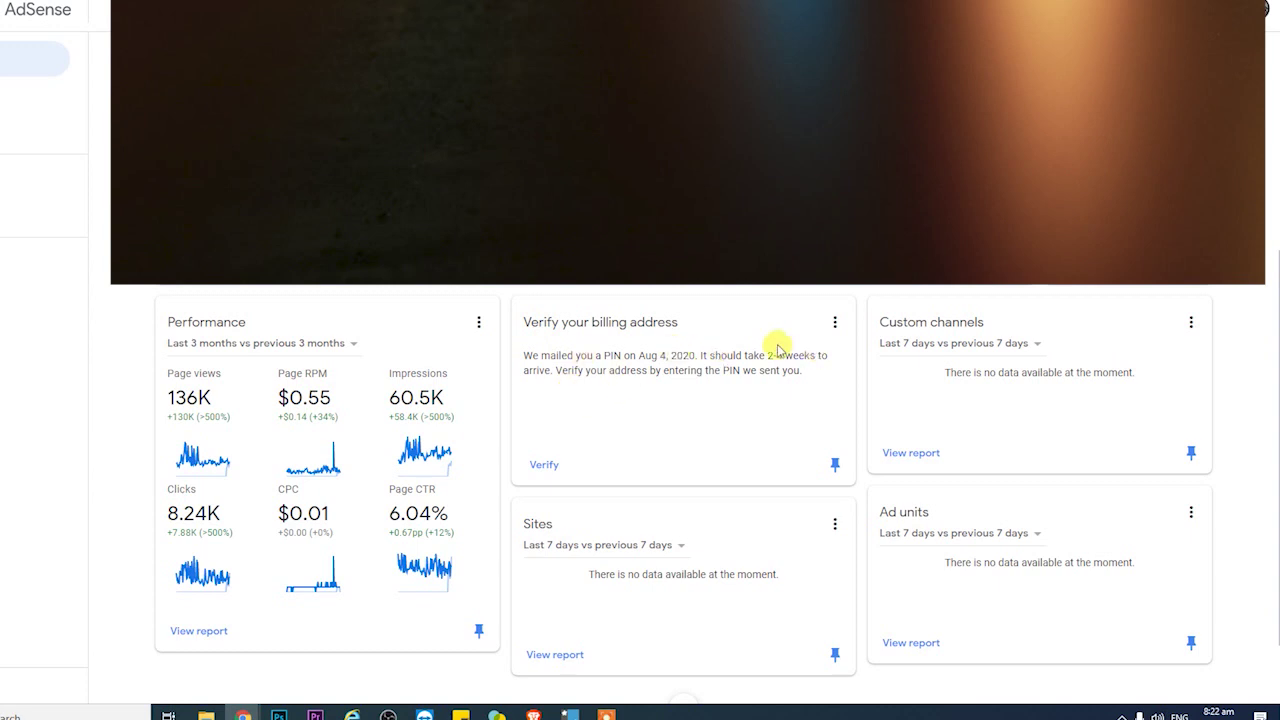
From the billing-address card's menu, open Help and follow the PIN troubleshooter link
{"action": "left_click", "coordinate": [836, 326]}
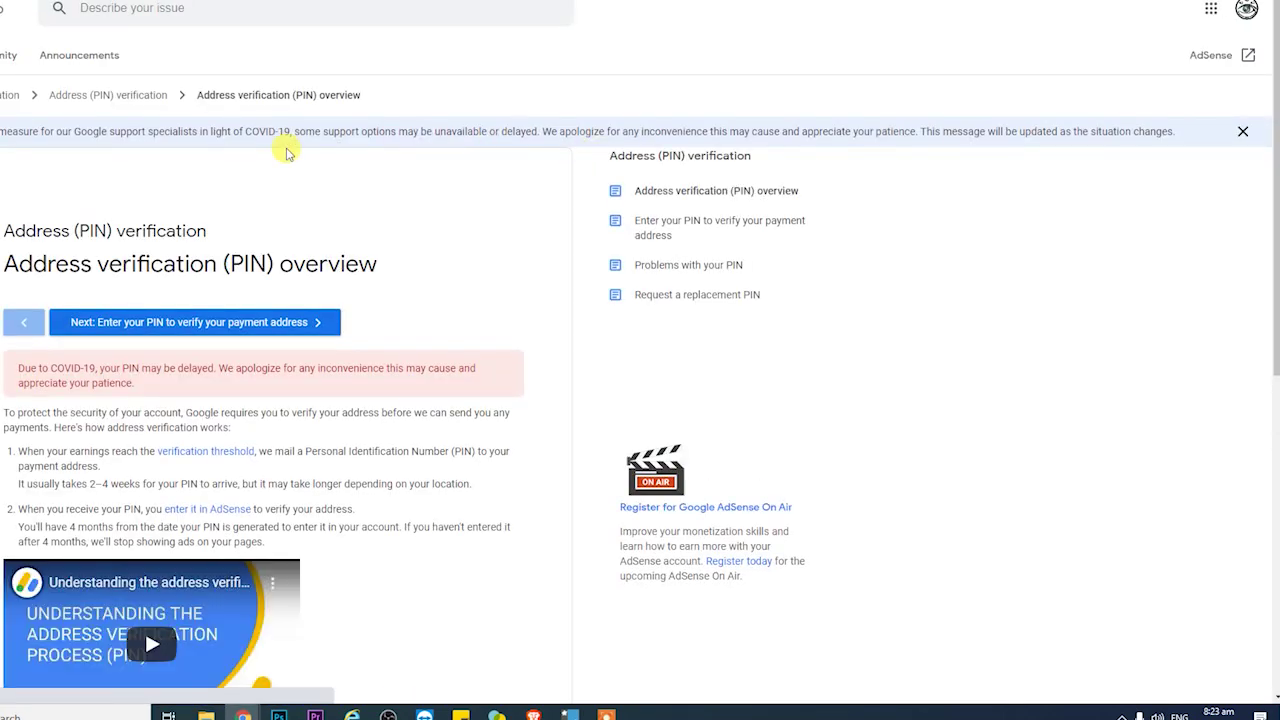
{"action": "scroll", "coordinate": [317, 197], "scroll_direction": "down", "scroll_amount": 3}
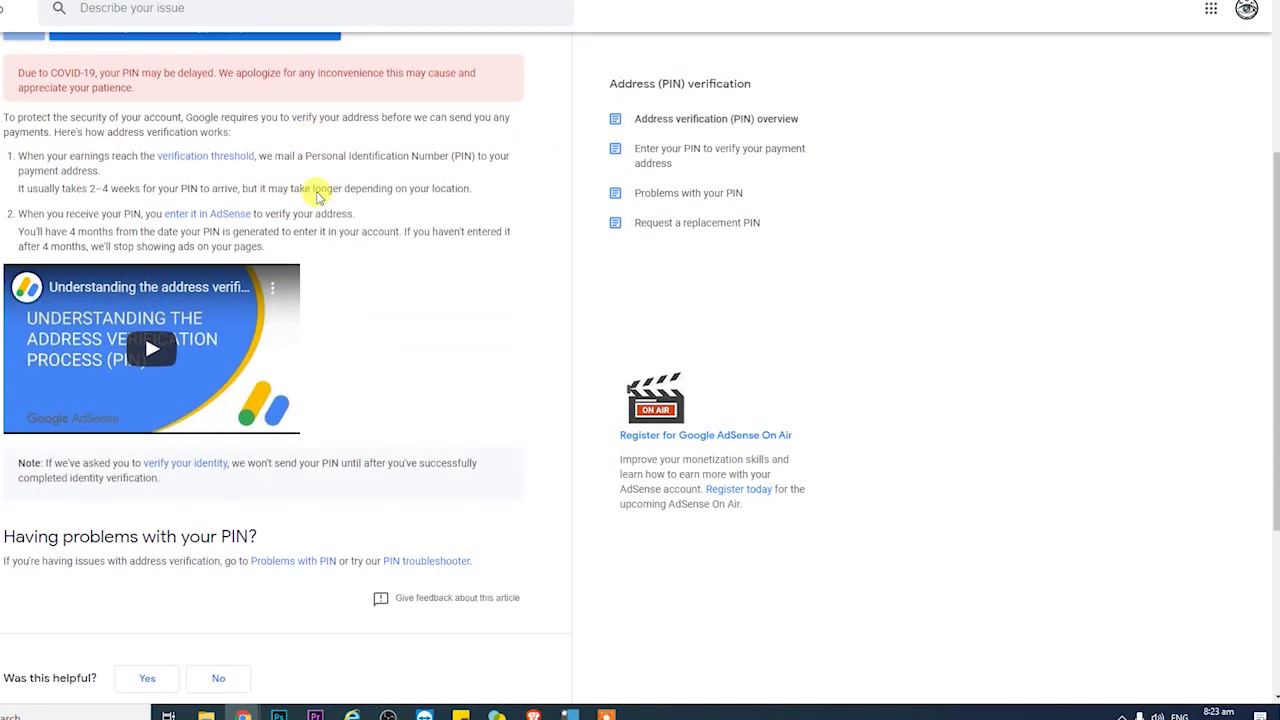
{"action": "scroll", "coordinate": [317, 197], "scroll_direction": "down", "scroll_amount": 3}
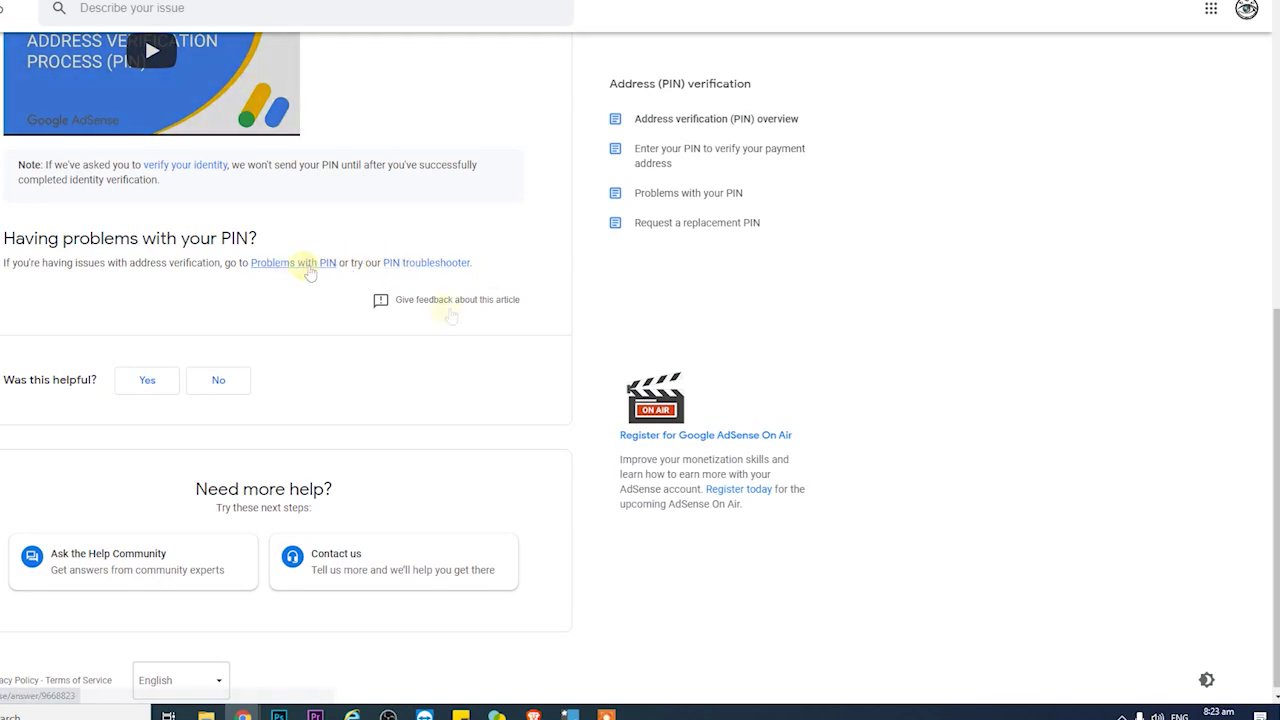
{"action": "left_click", "coordinate": [410, 265]}
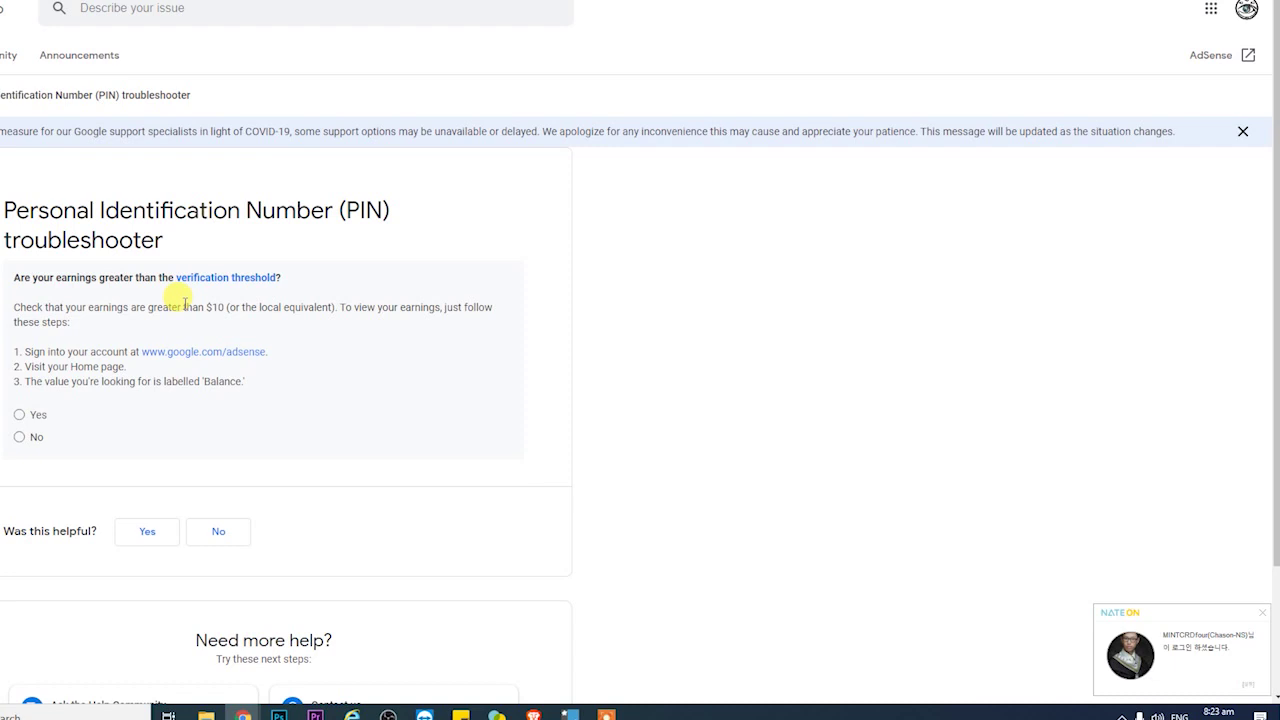
Answer the troubleshooter: earnings above $10, no PIN received, three replacement PINs requested
{"action": "left_click_drag", "start_coordinate": [184, 304], "coordinate": [375, 306]}
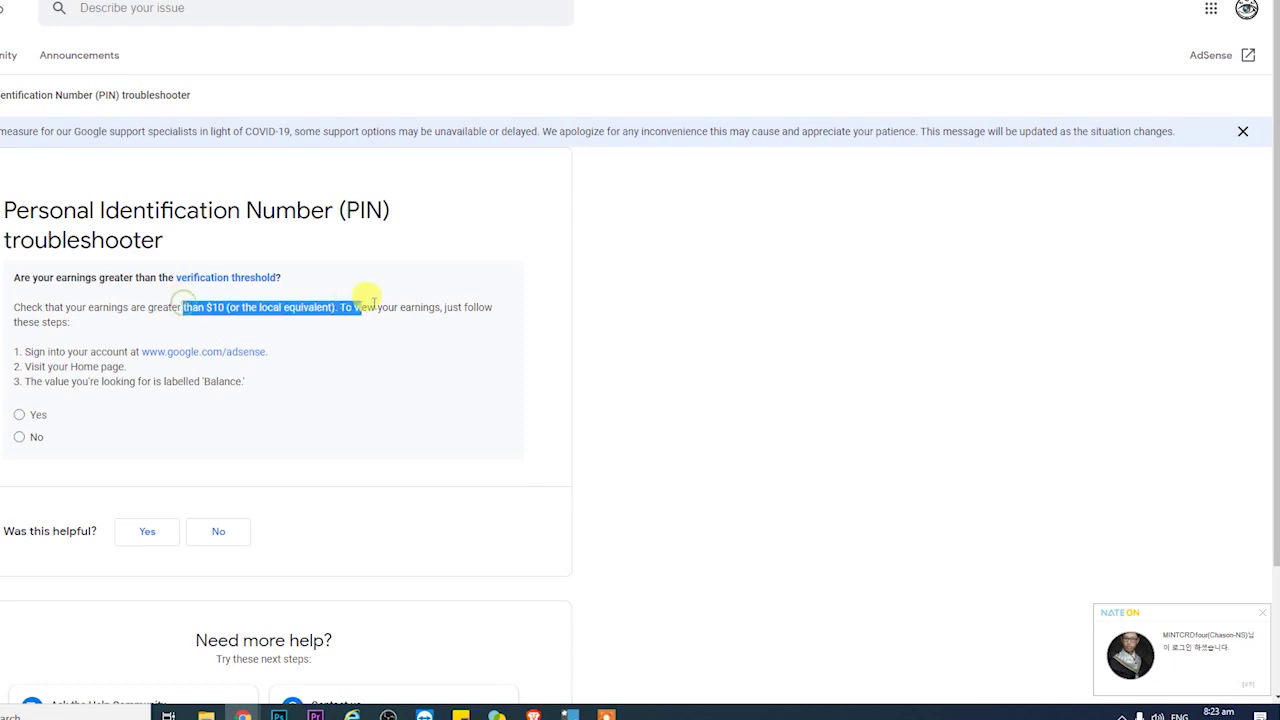
{"action": "left_click", "coordinate": [357, 356]}
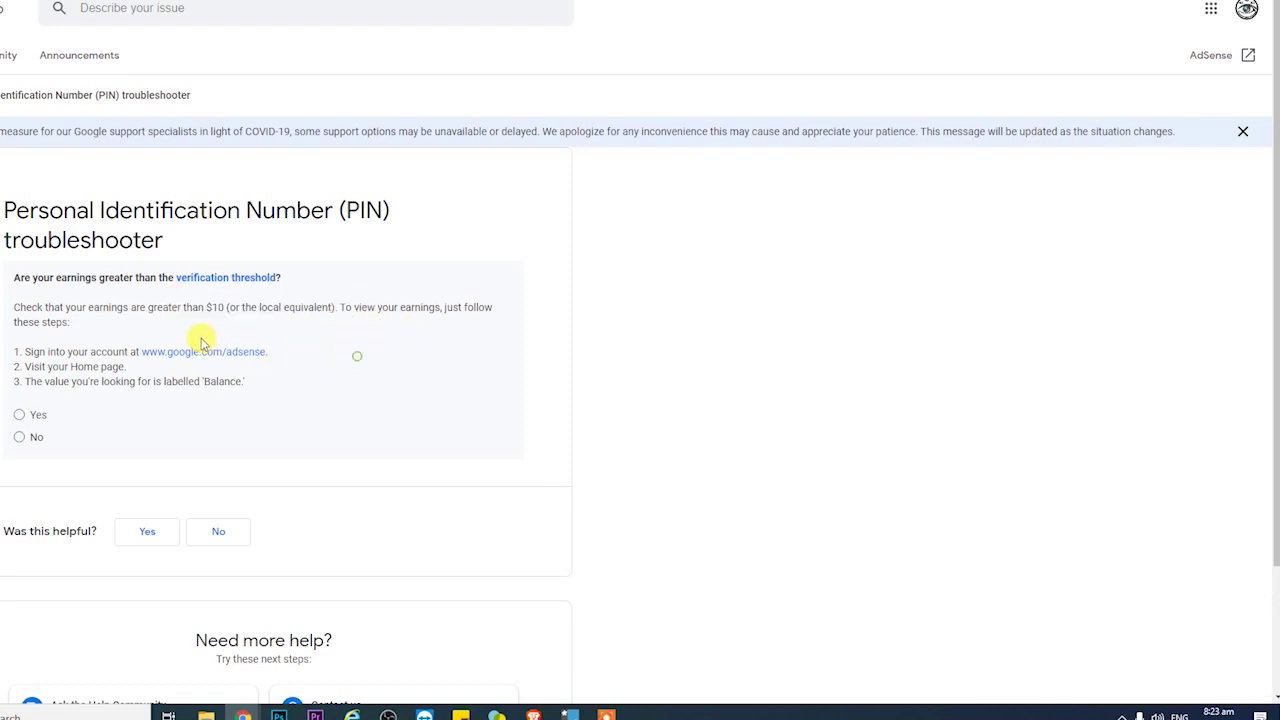
{"action": "left_click_drag", "start_coordinate": [189, 307], "coordinate": [456, 322]}
{"action": "left_click", "coordinate": [314, 379]}
{"action": "left_click", "coordinate": [29, 416]}
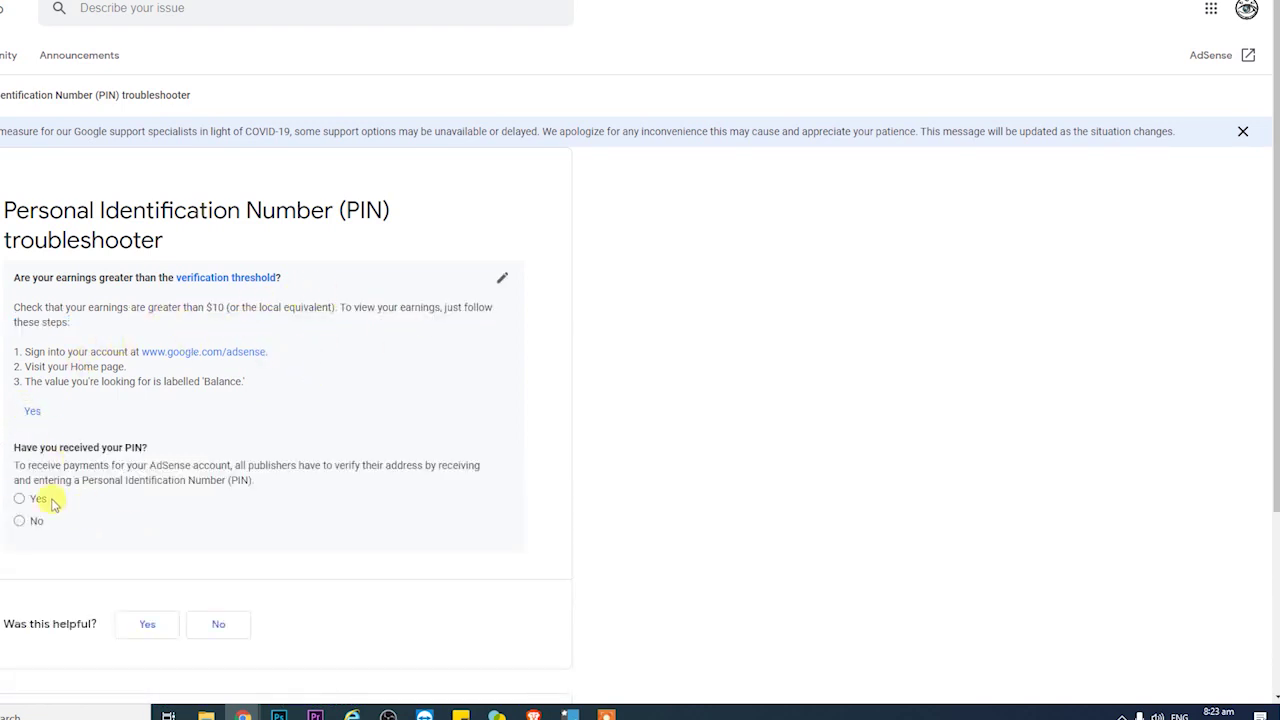
{"action": "scroll", "coordinate": [150, 318], "scroll_direction": "down", "scroll_amount": 2}
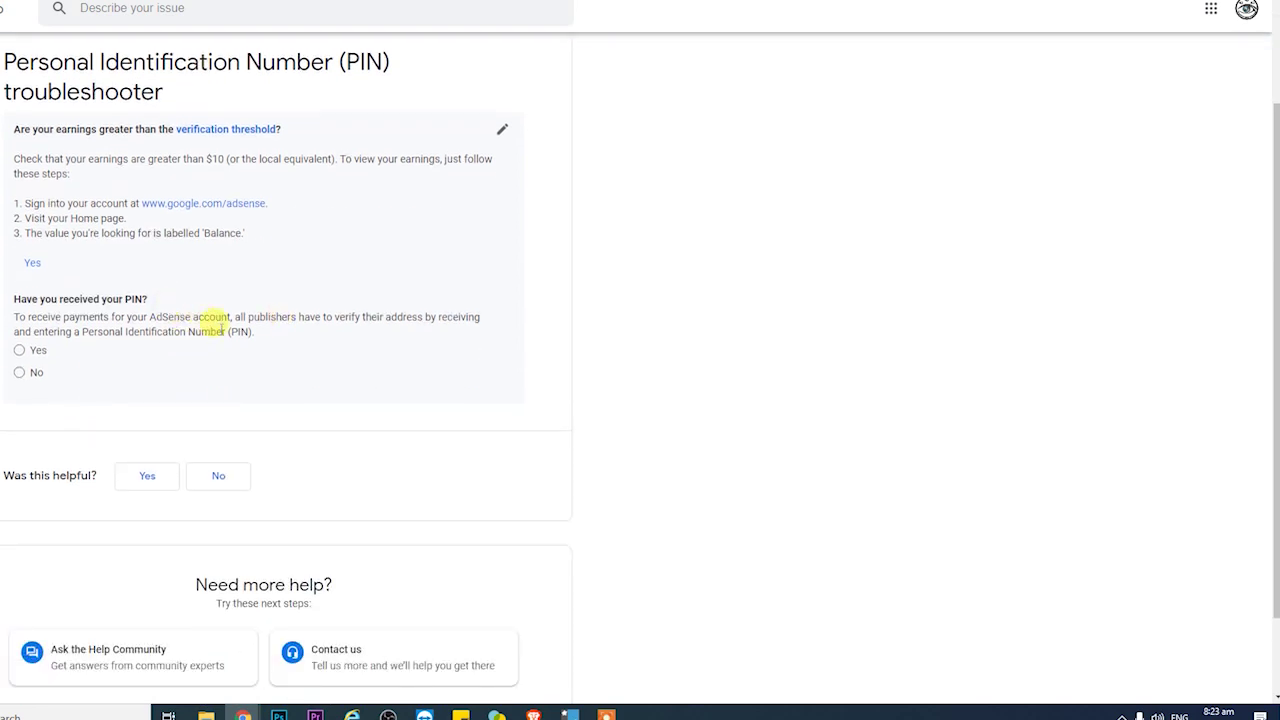
{"action": "left_click", "coordinate": [29, 373]}
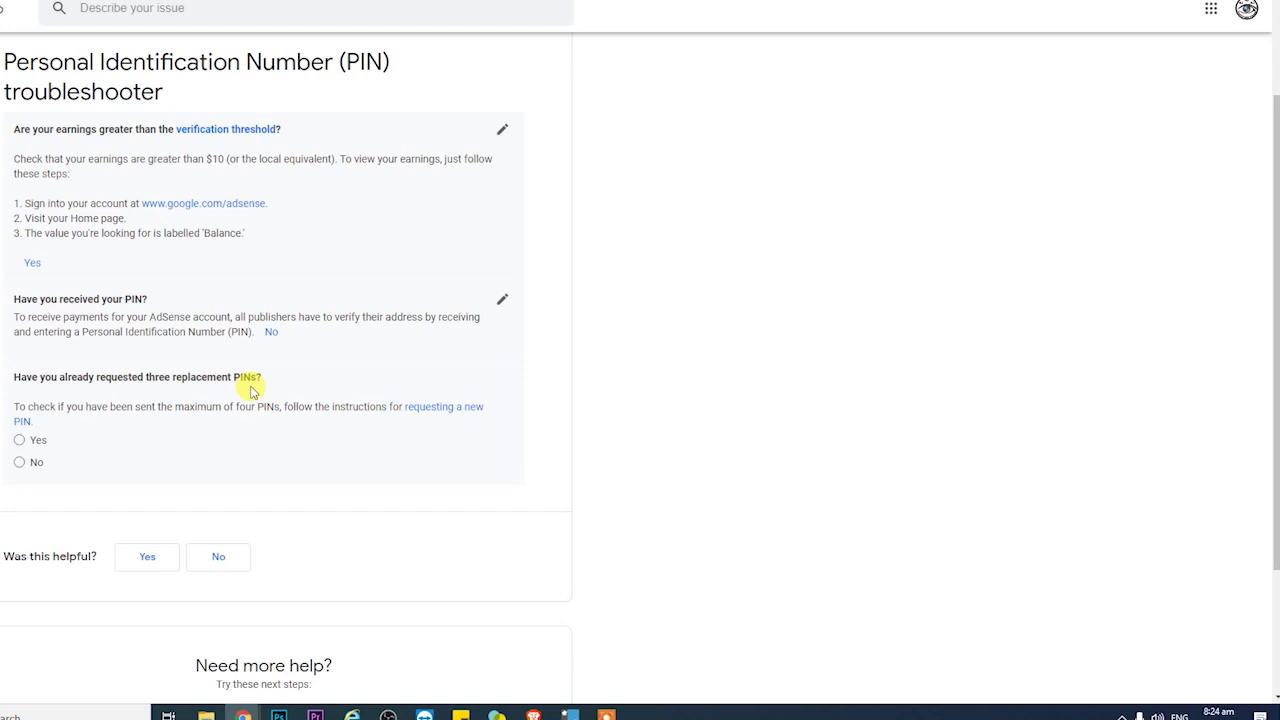
{"action": "left_click", "coordinate": [21, 441]}
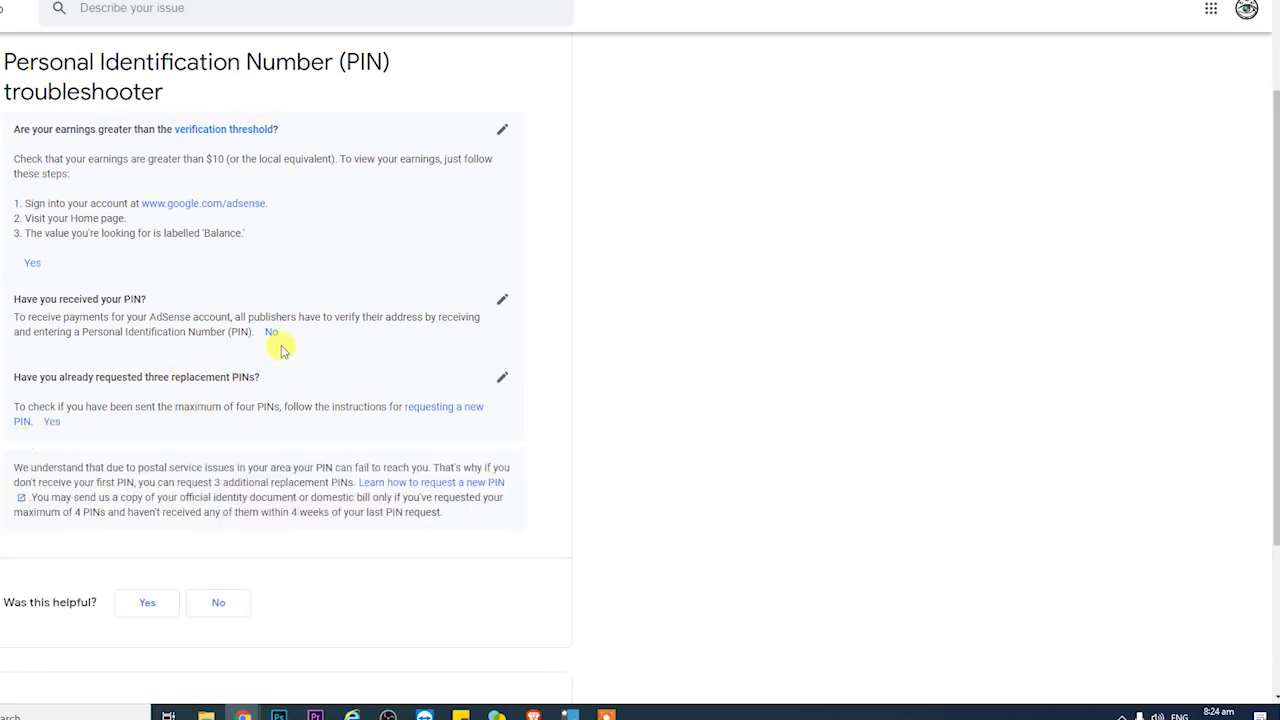
{"action": "scroll", "coordinate": [283, 349], "scroll_direction": "down", "scroll_amount": 1}
{"action": "scroll", "coordinate": [283, 347], "scroll_direction": "down", "scroll_amount": 1}
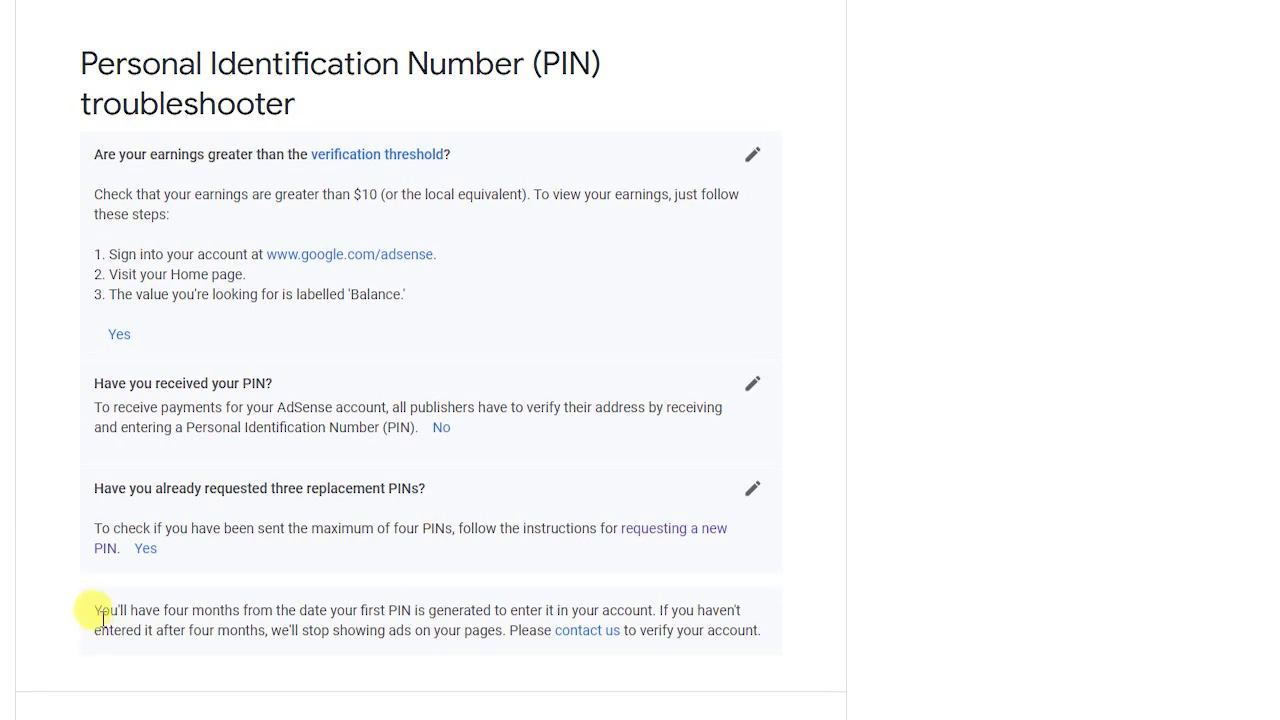
Open the PIN support contact form and enter the payee's full name in Name
{"action": "left_click", "coordinate": [601, 640]}
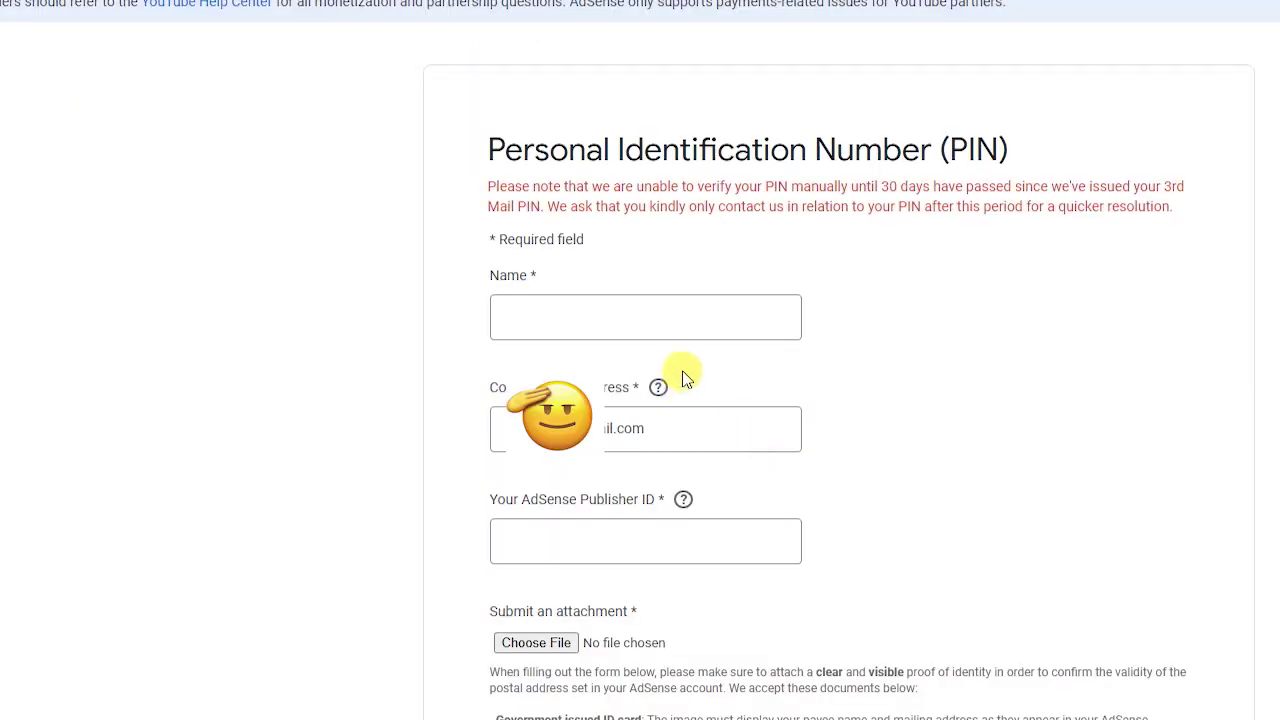
{"action": "left_click", "coordinate": [655, 334]}
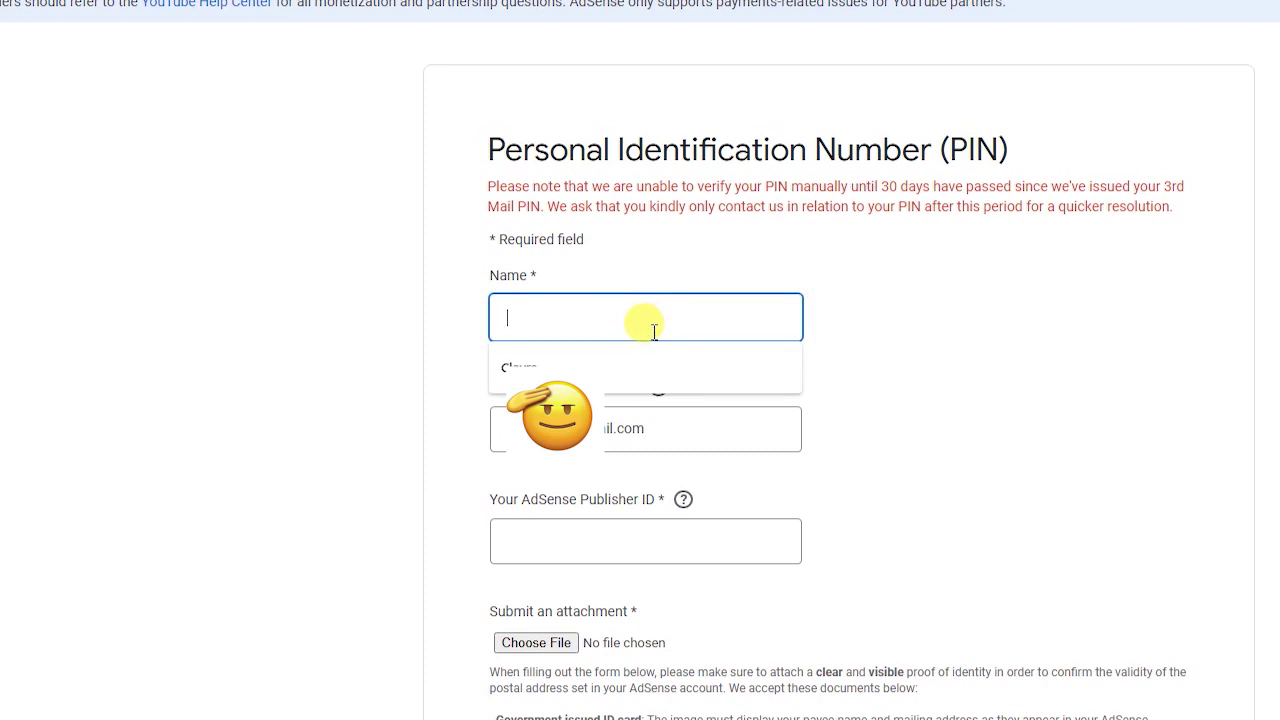
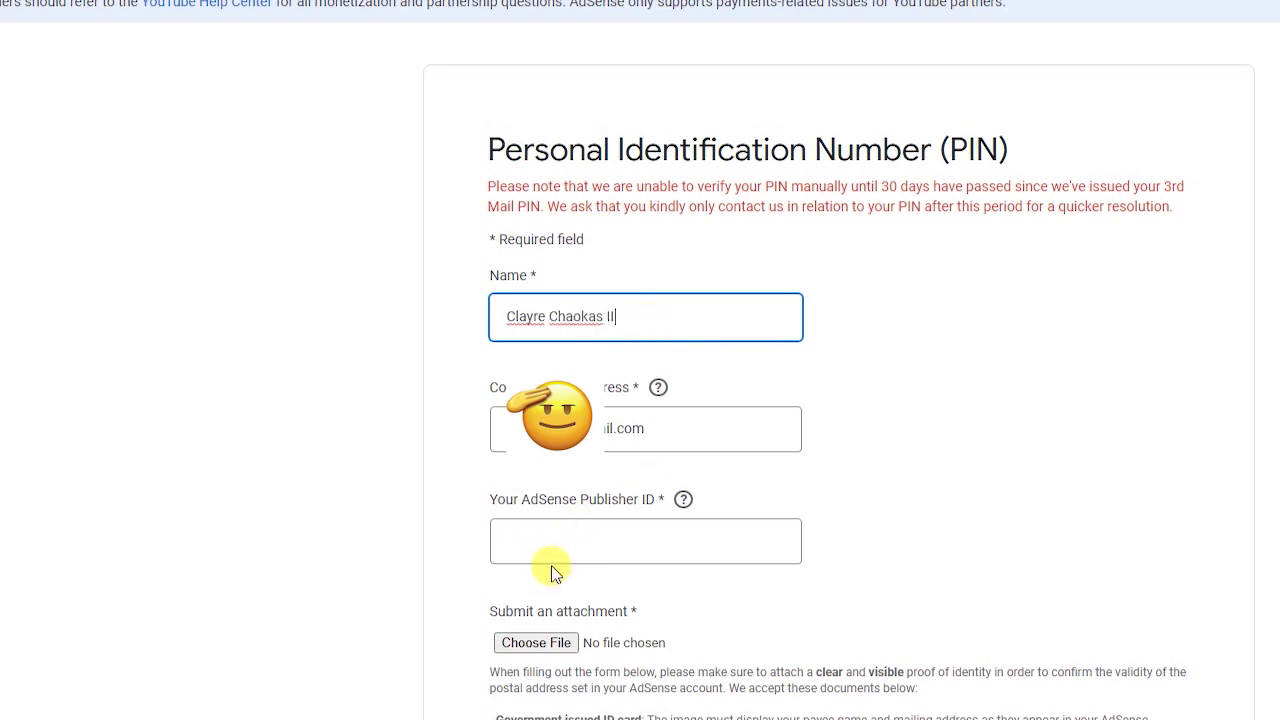
{"action": "left_click", "coordinate": [551, 548]}
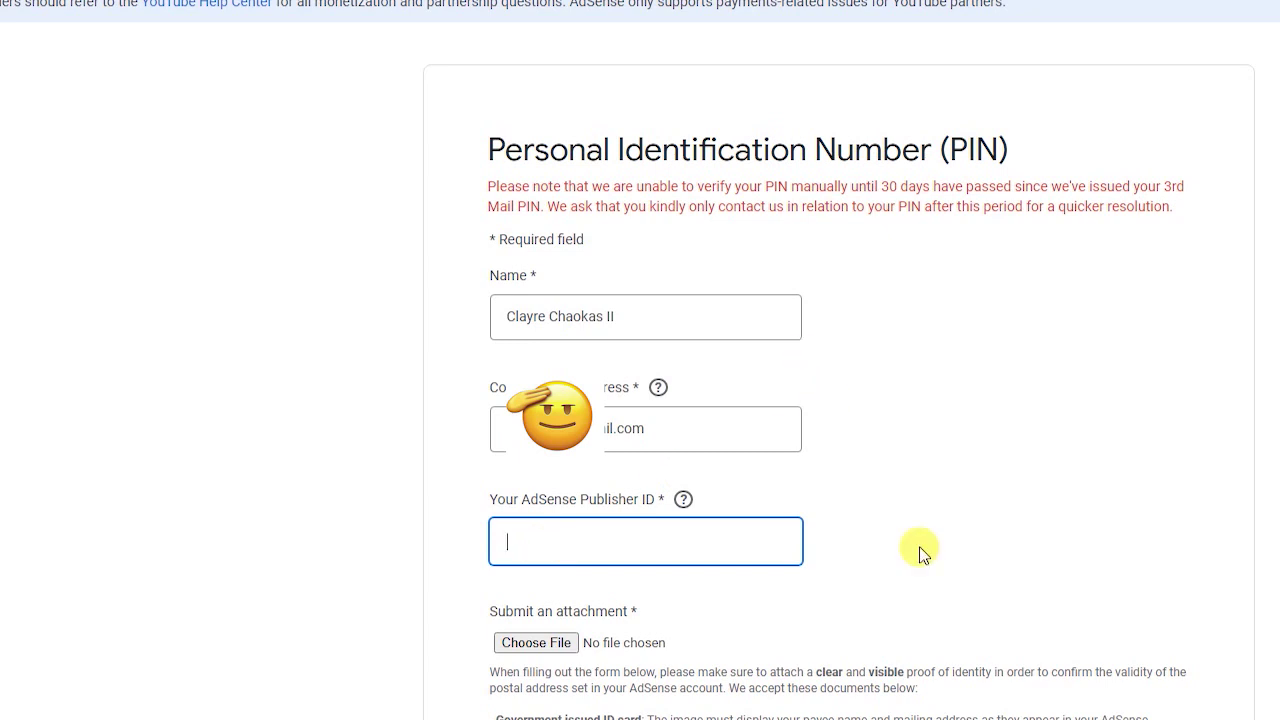
{"action": "scroll", "coordinate": [937, 534], "scroll_direction": "down", "scroll_amount": 2}
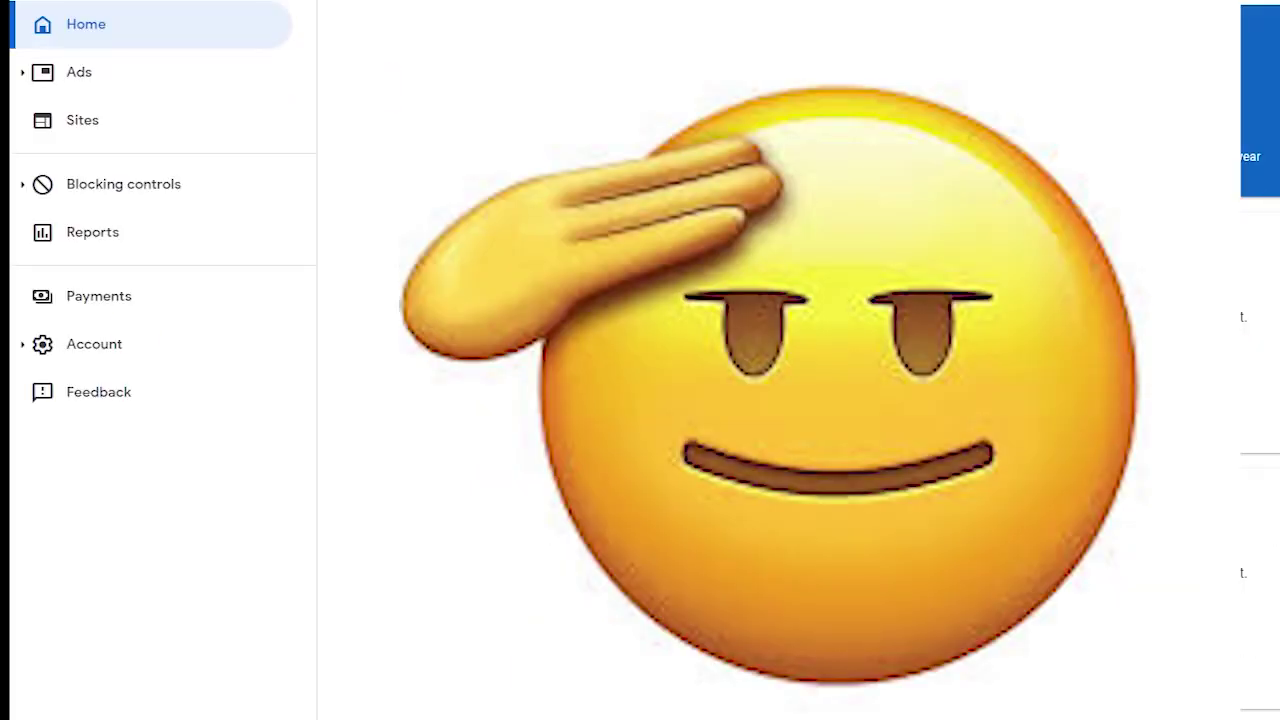
Copy the publisher ID from Account information into the form's Publisher ID field
{"action": "left_click", "coordinate": [89, 349]}
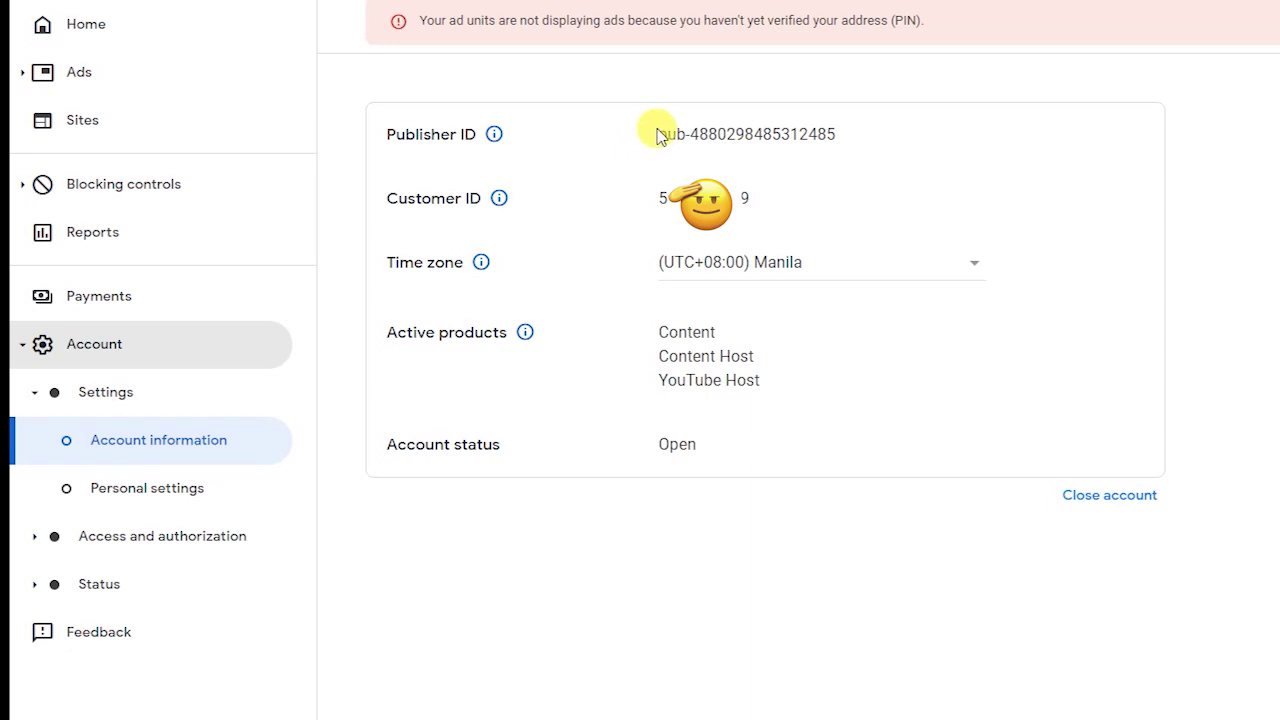
{"action": "left_click_drag", "start_coordinate": [655, 134], "coordinate": [853, 134]}
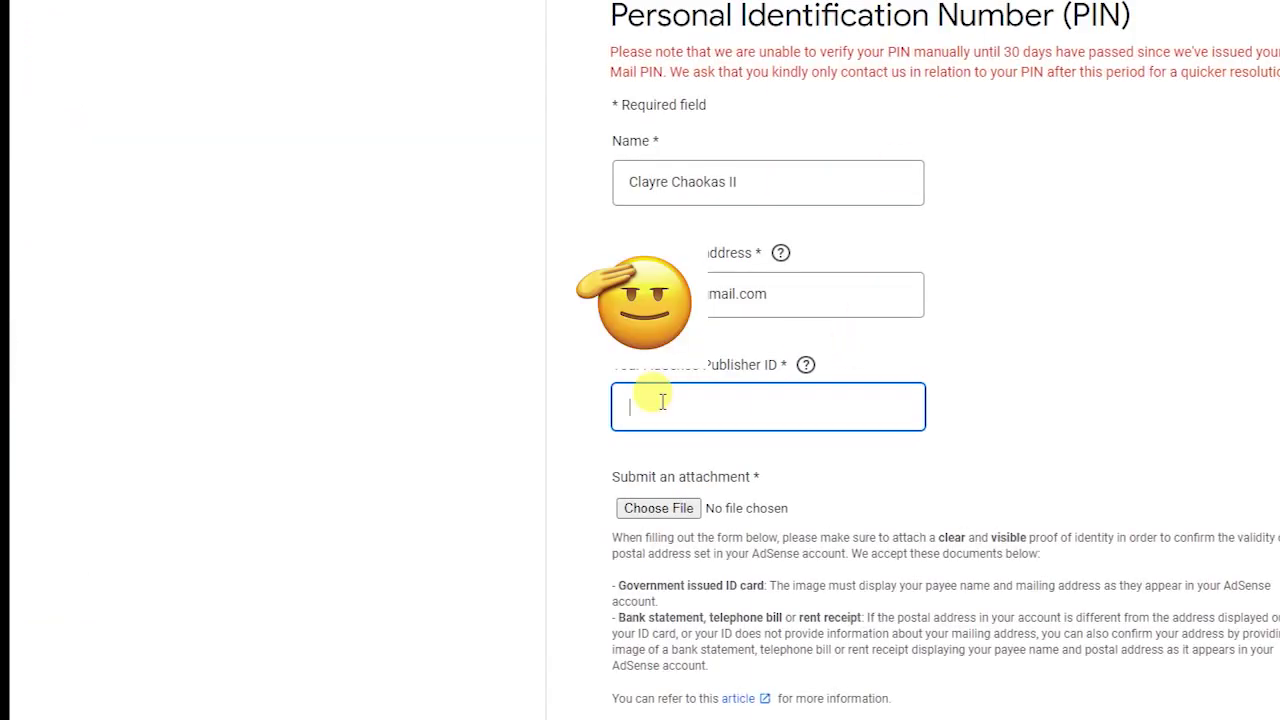
{"action": "key", "text": "ctrl+v"}
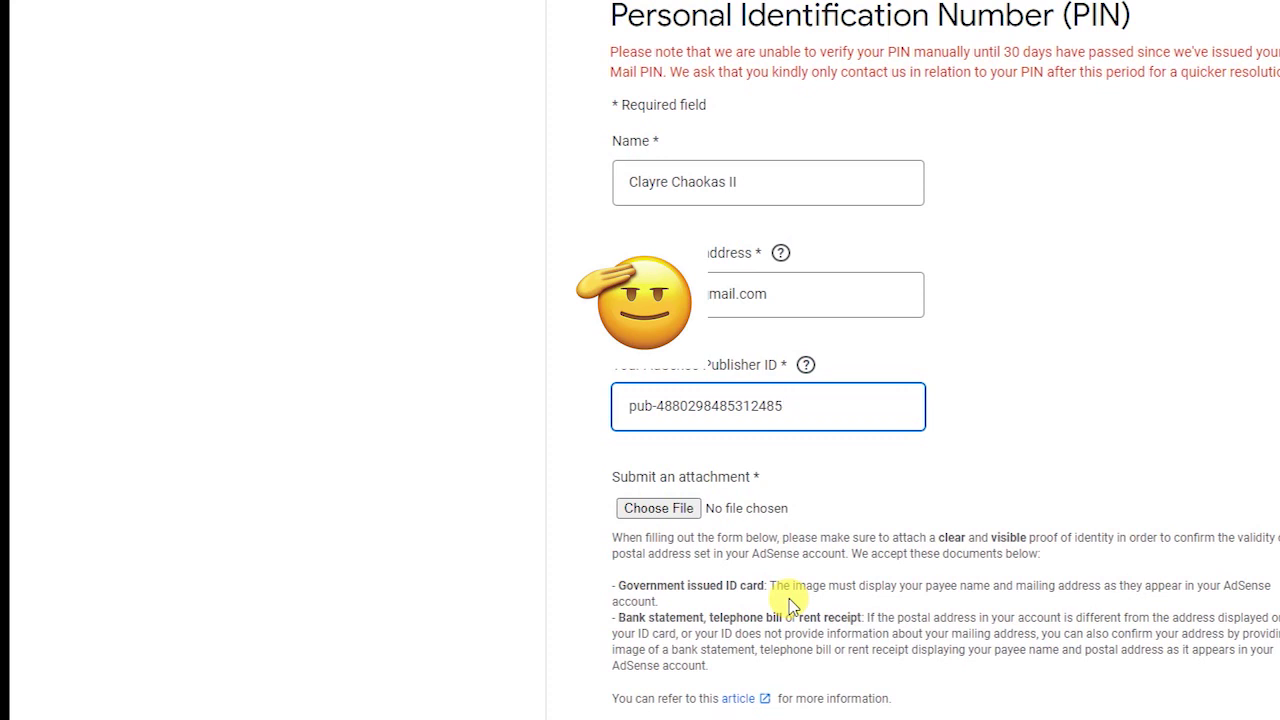
{"action": "left_click", "coordinate": [796, 666]}
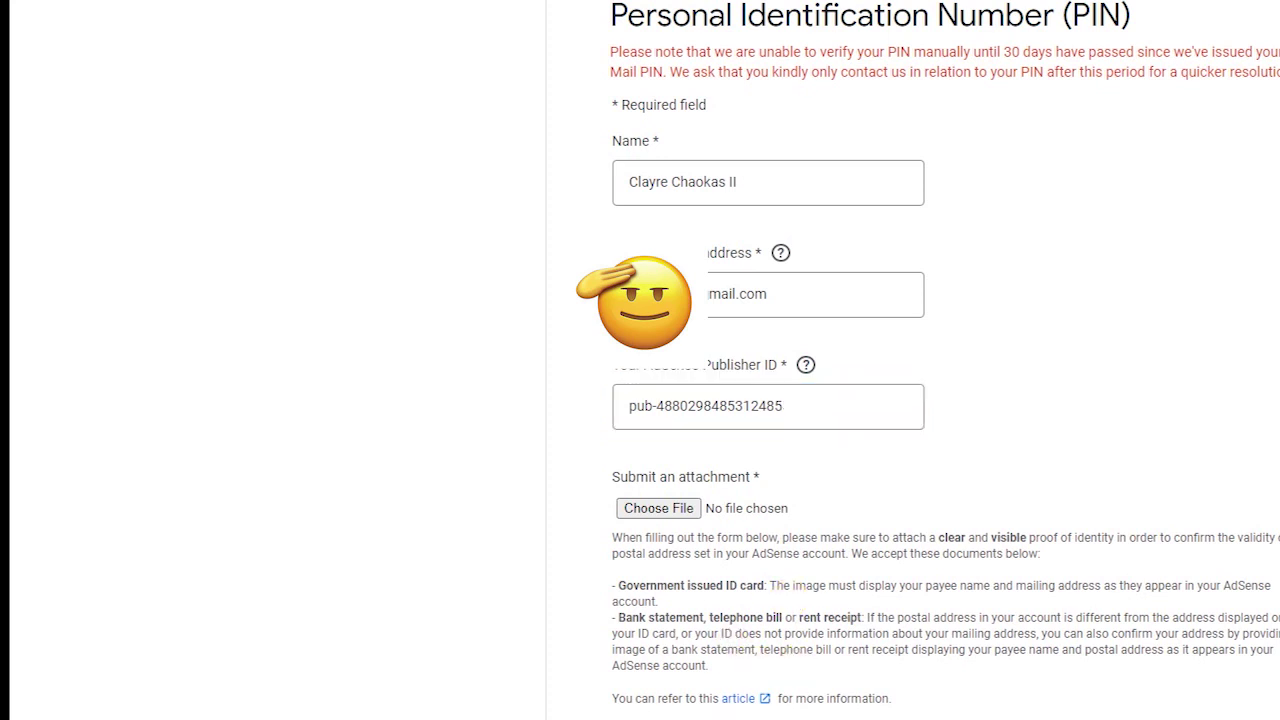
Attach the Desktop ID photo IMG_20200827_073925.jpg and submit the PIN verification form
{"action": "left_click", "coordinate": [688, 510]}
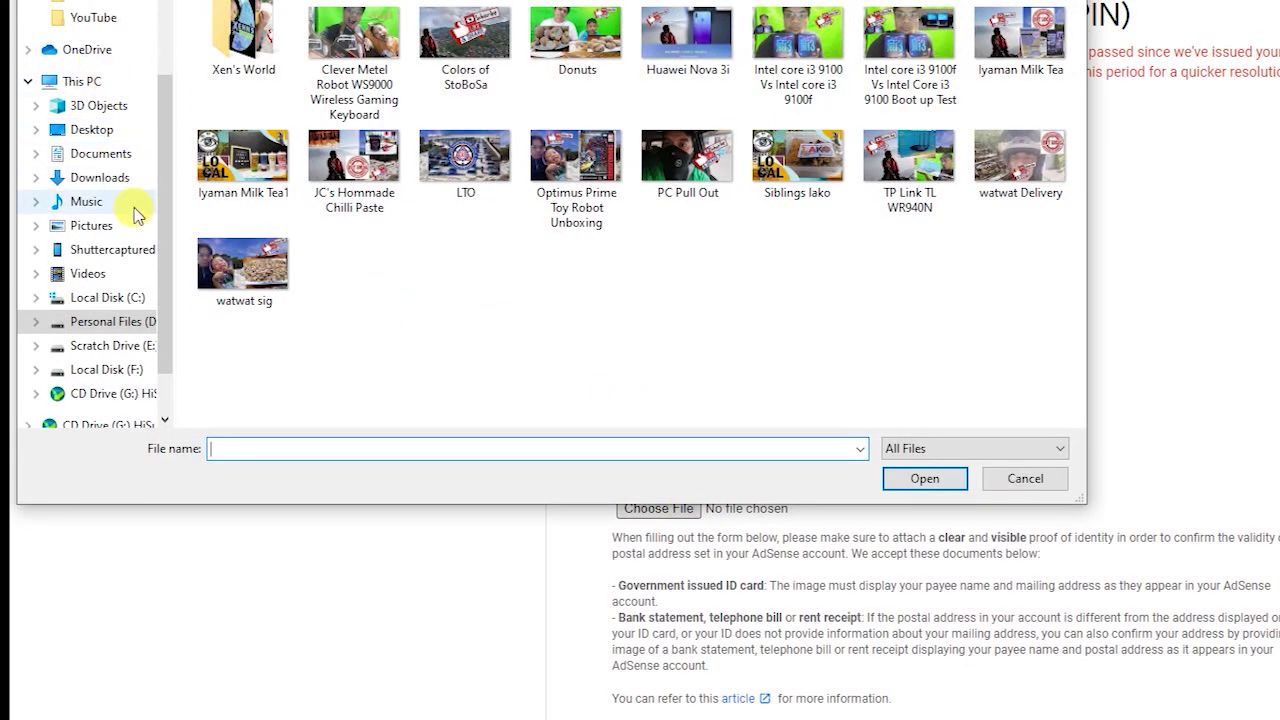
{"action": "left_click", "coordinate": [88, 129]}
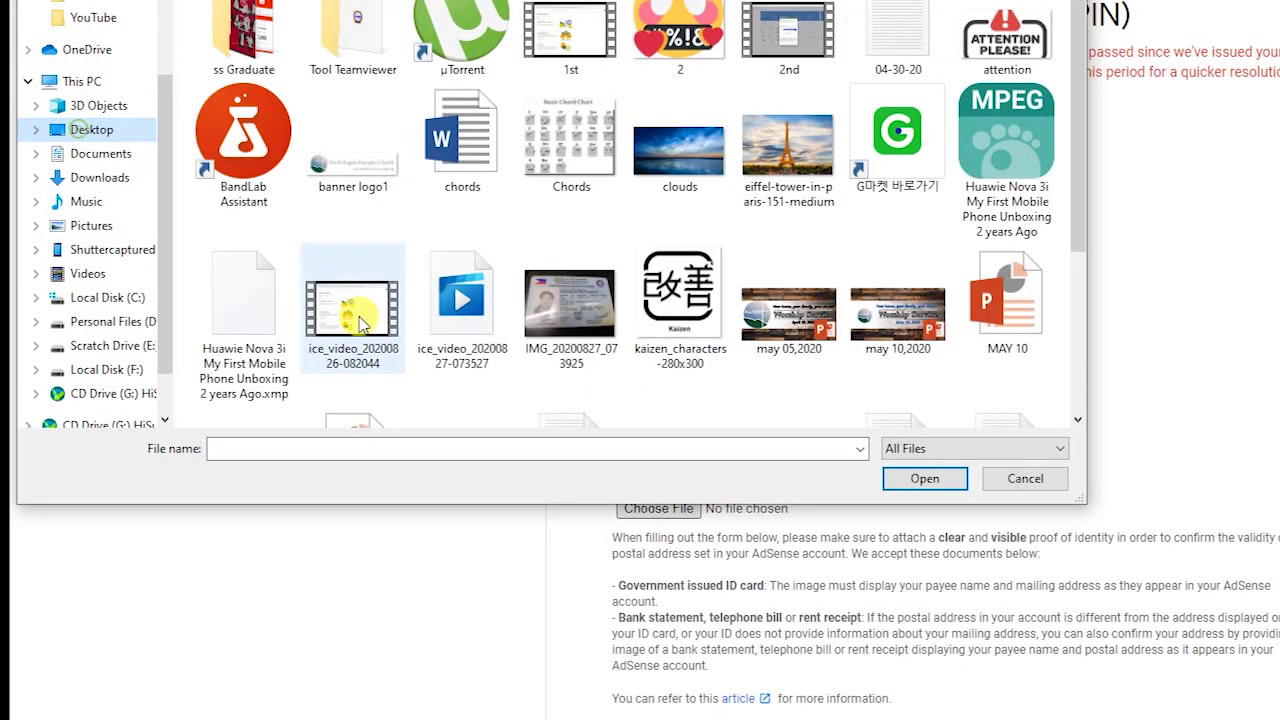
{"action": "left_click", "coordinate": [575, 305]}
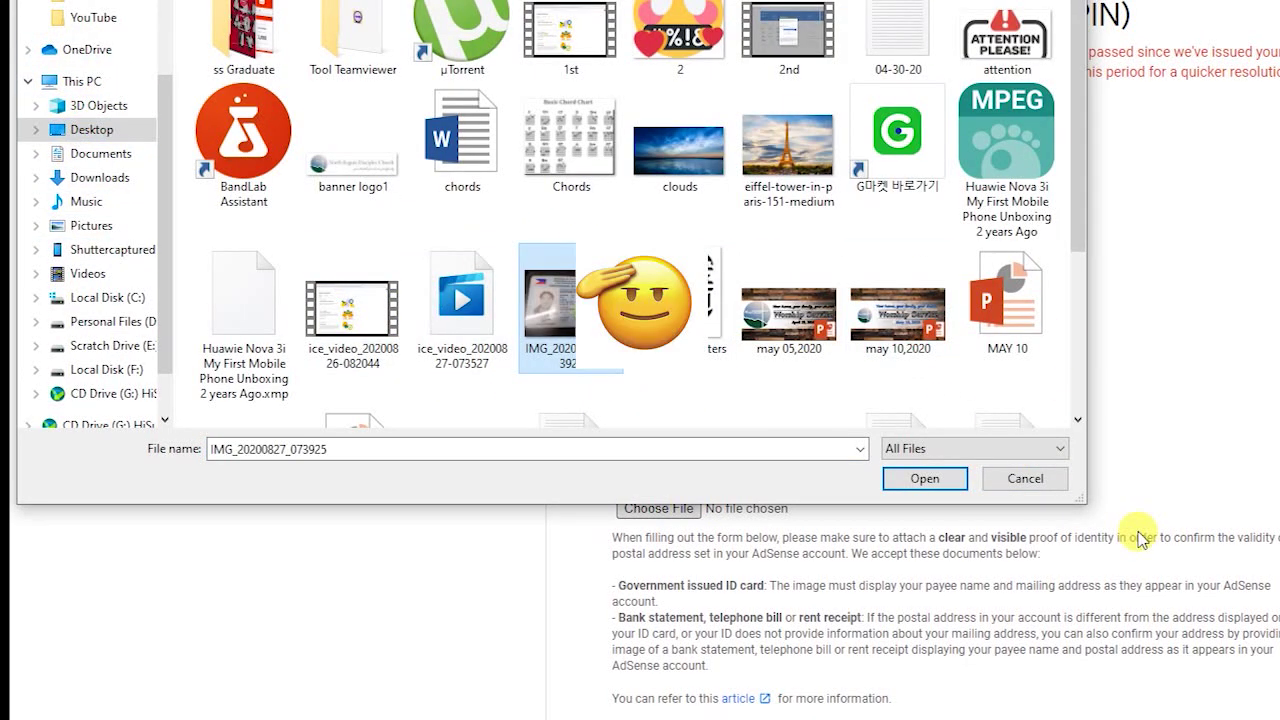
{"action": "left_click", "coordinate": [925, 478]}
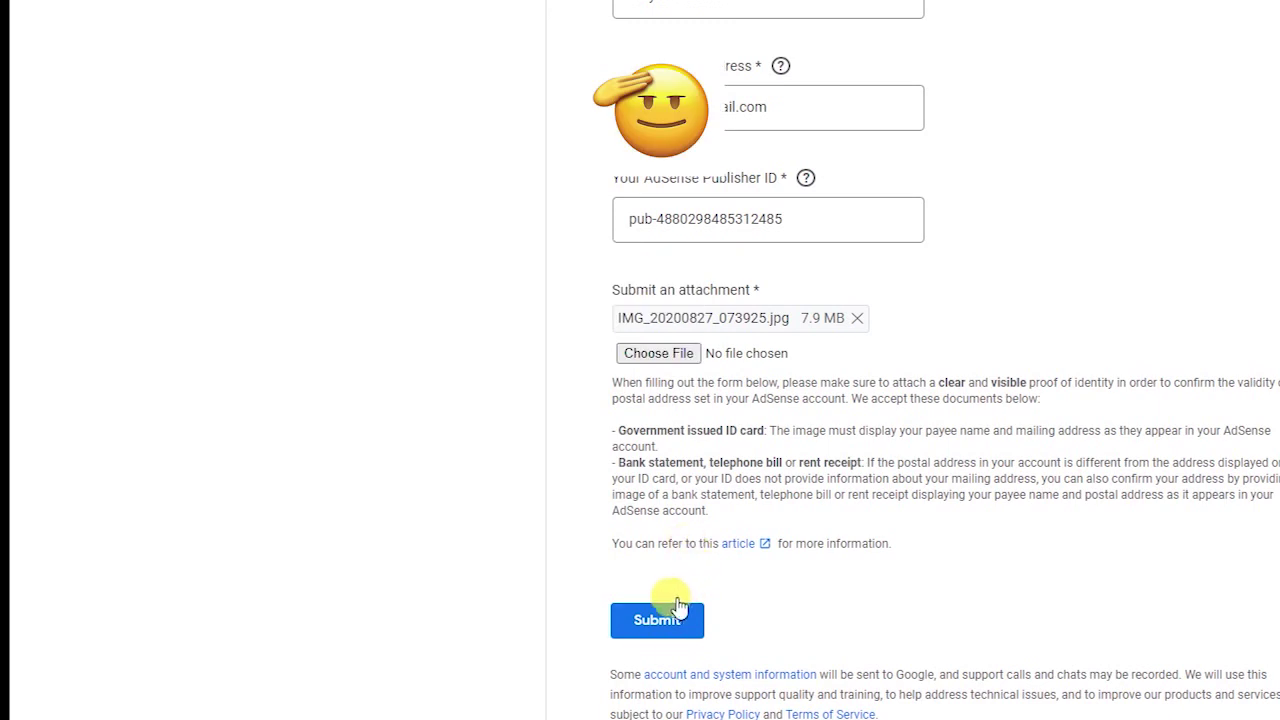
{"action": "left_click", "coordinate": [675, 615]}
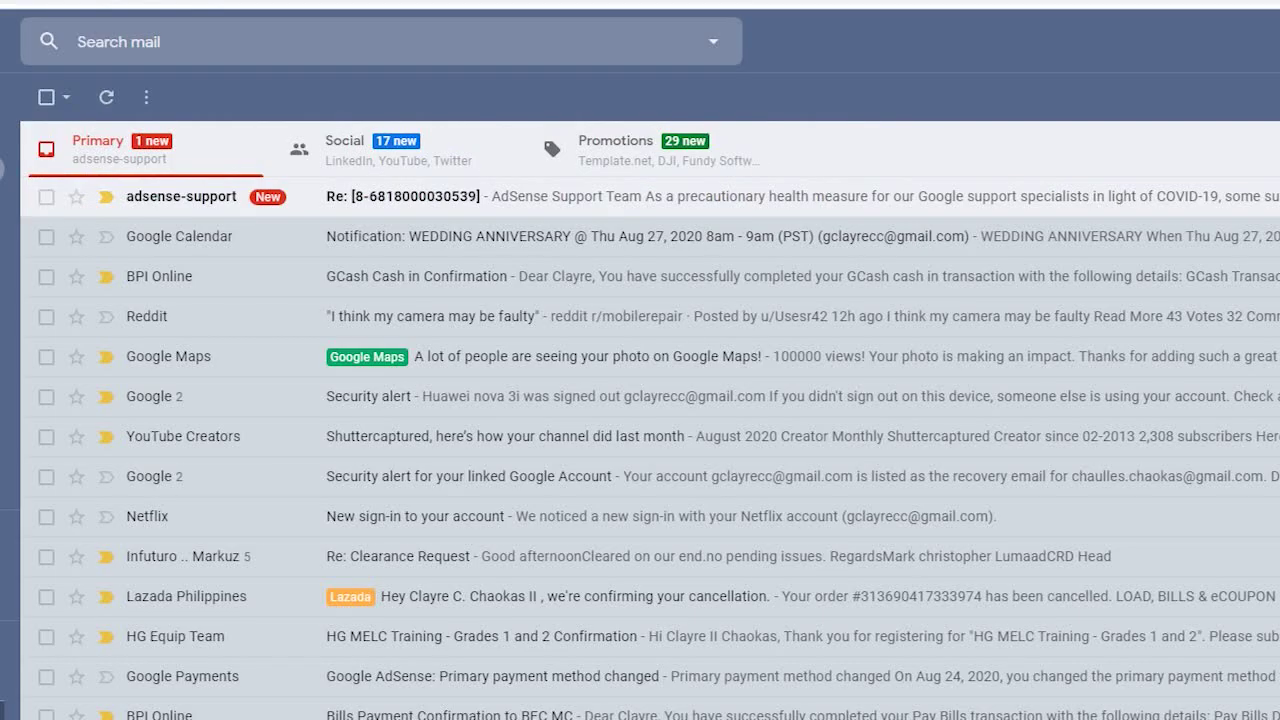
Read the AdSense Support reply email, then go back to the inbox
{"action": "left_click", "coordinate": [803, 214]}
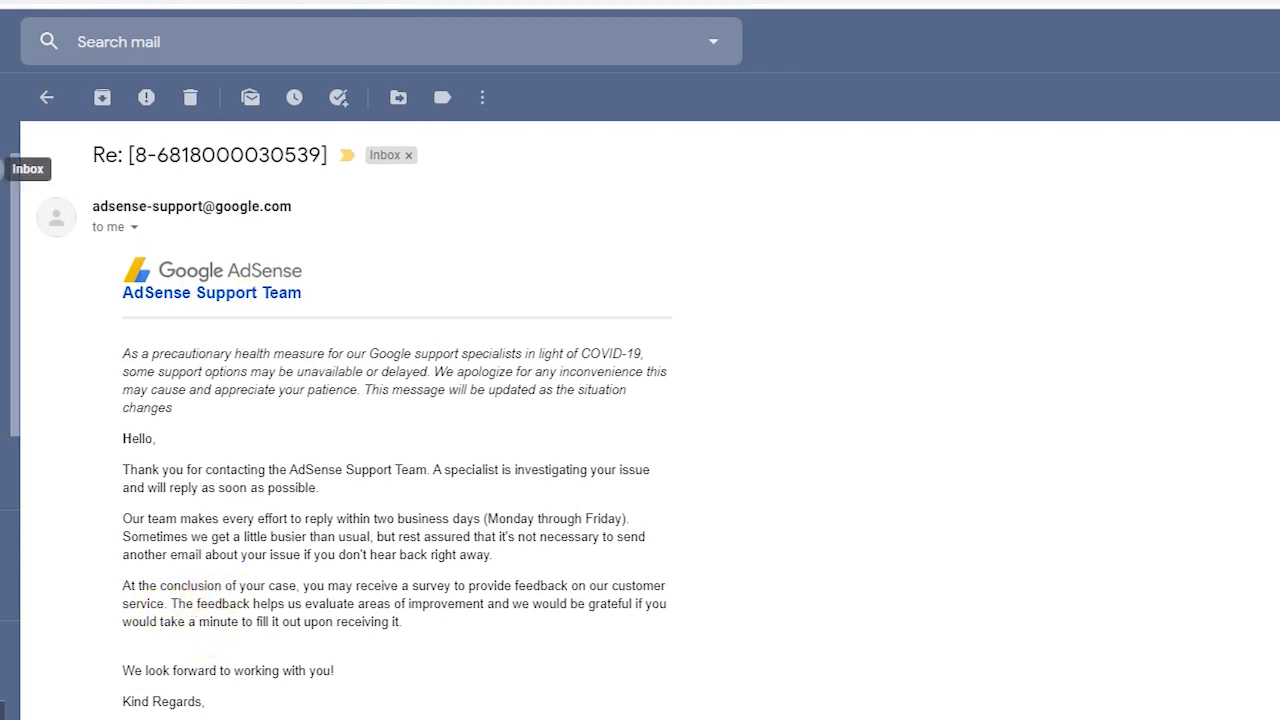
{"action": "left_click", "coordinate": [10, 165]}
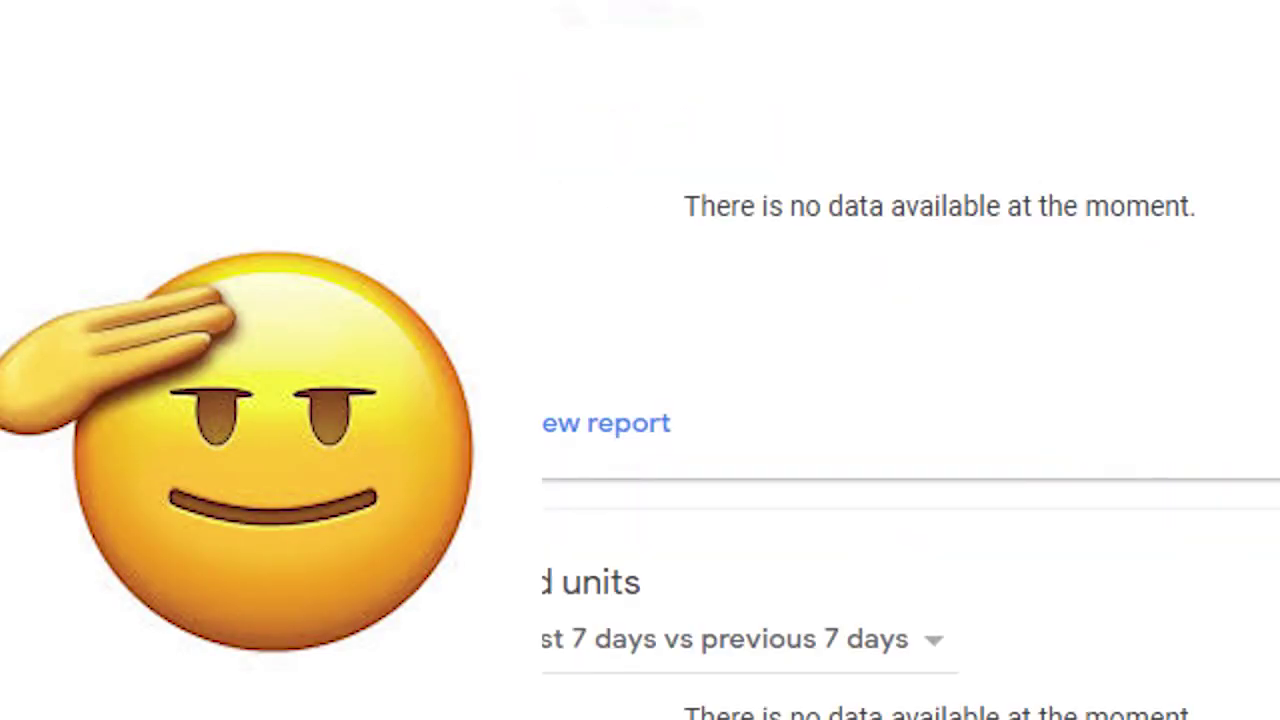
Enter the mailed PIN in AdSense's verification section to verify the billing address
{"action": "left_click_drag", "start_coordinate": [1057, 357], "coordinate": [954, 340]}
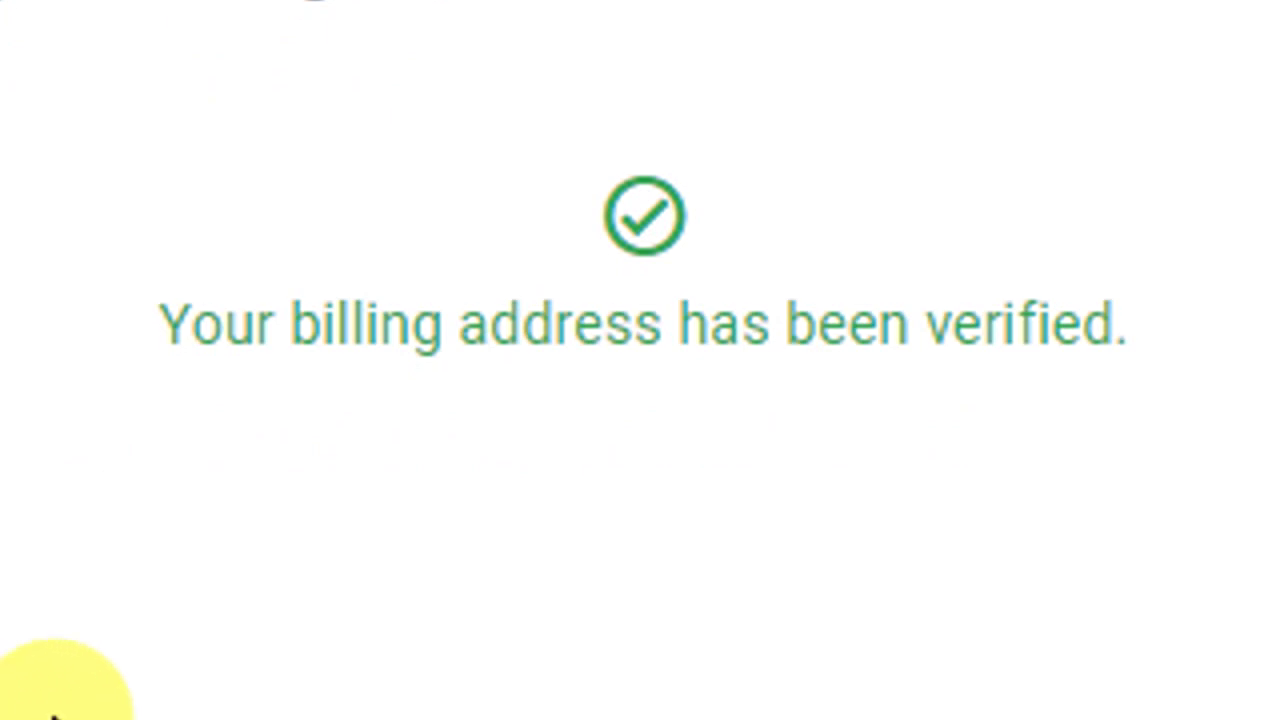
{"action": "right_click", "coordinate": [177, 694]}
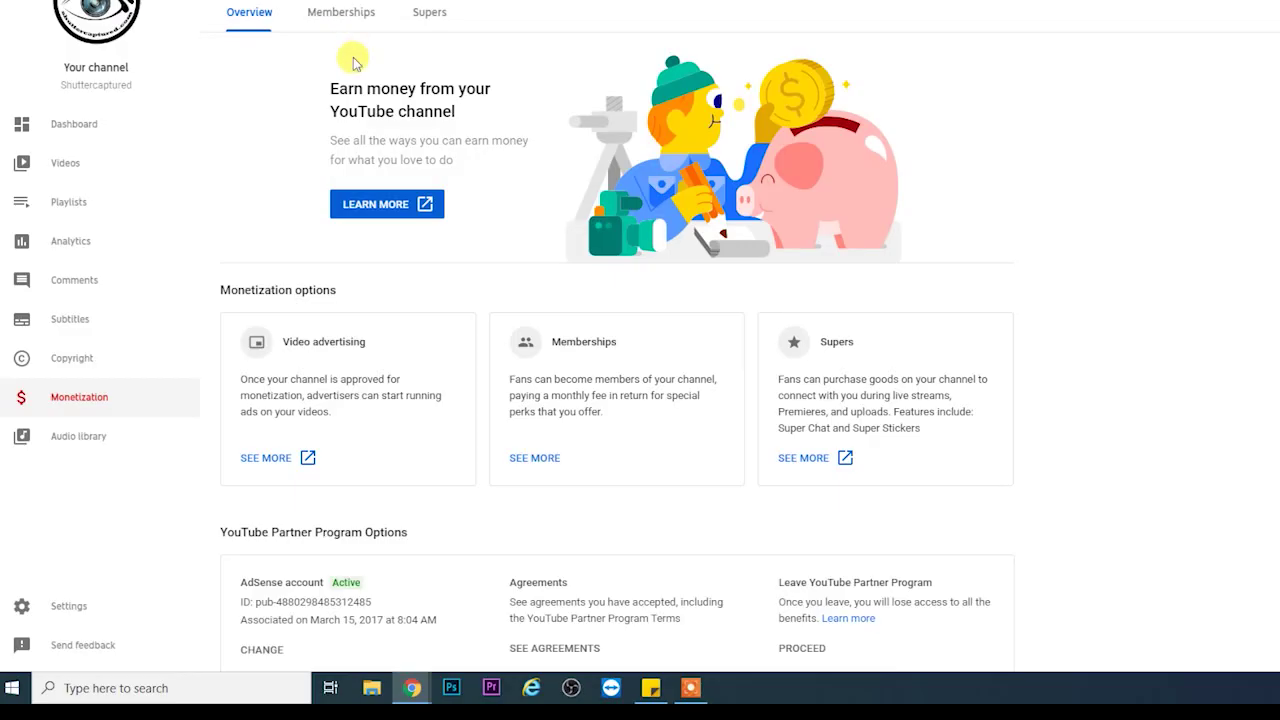
{"action": "scroll", "coordinate": [838, 306], "scroll_direction": "down", "scroll_amount": 1}
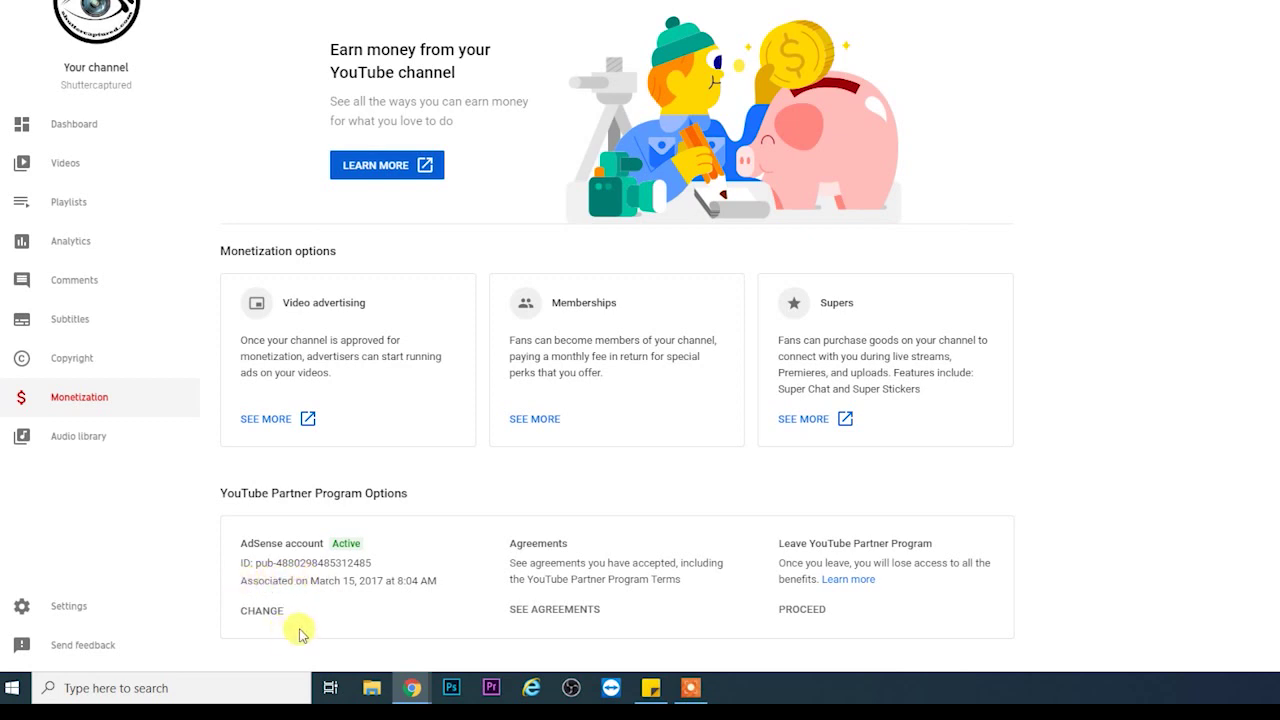
{"action": "left_click_drag", "start_coordinate": [241, 580], "coordinate": [430, 582]}
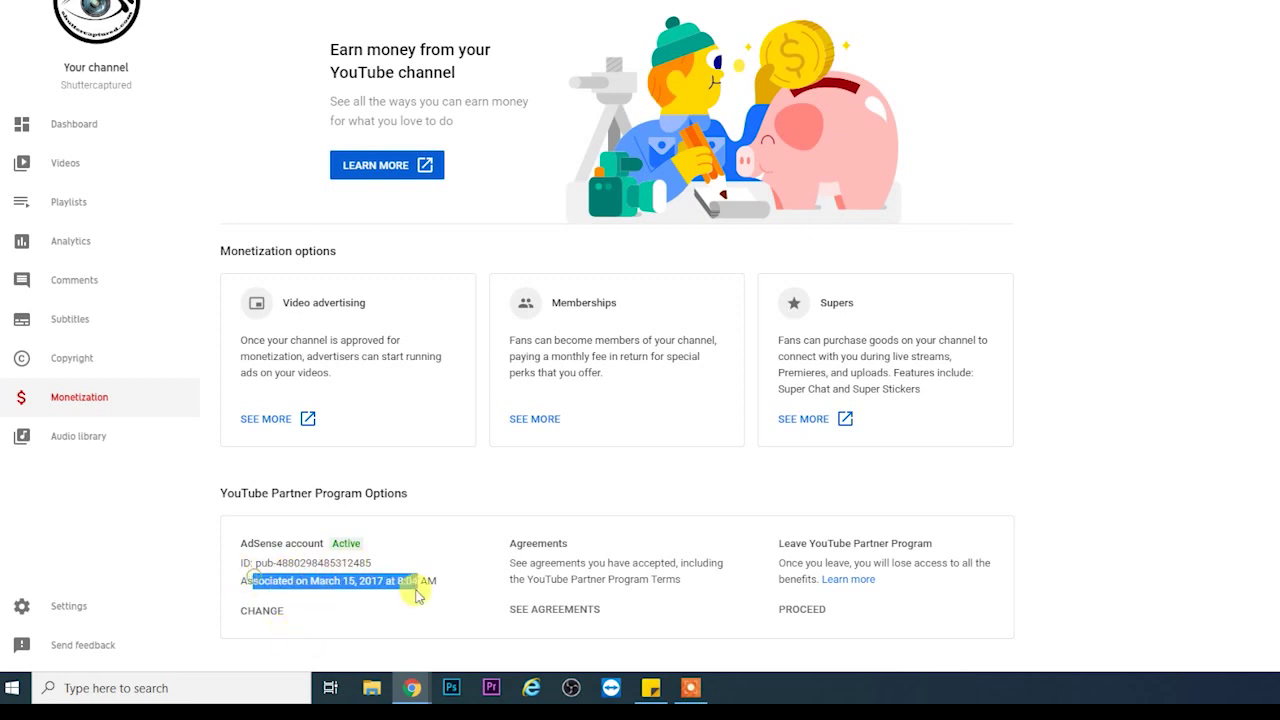
{"action": "left_click", "coordinate": [366, 603]}
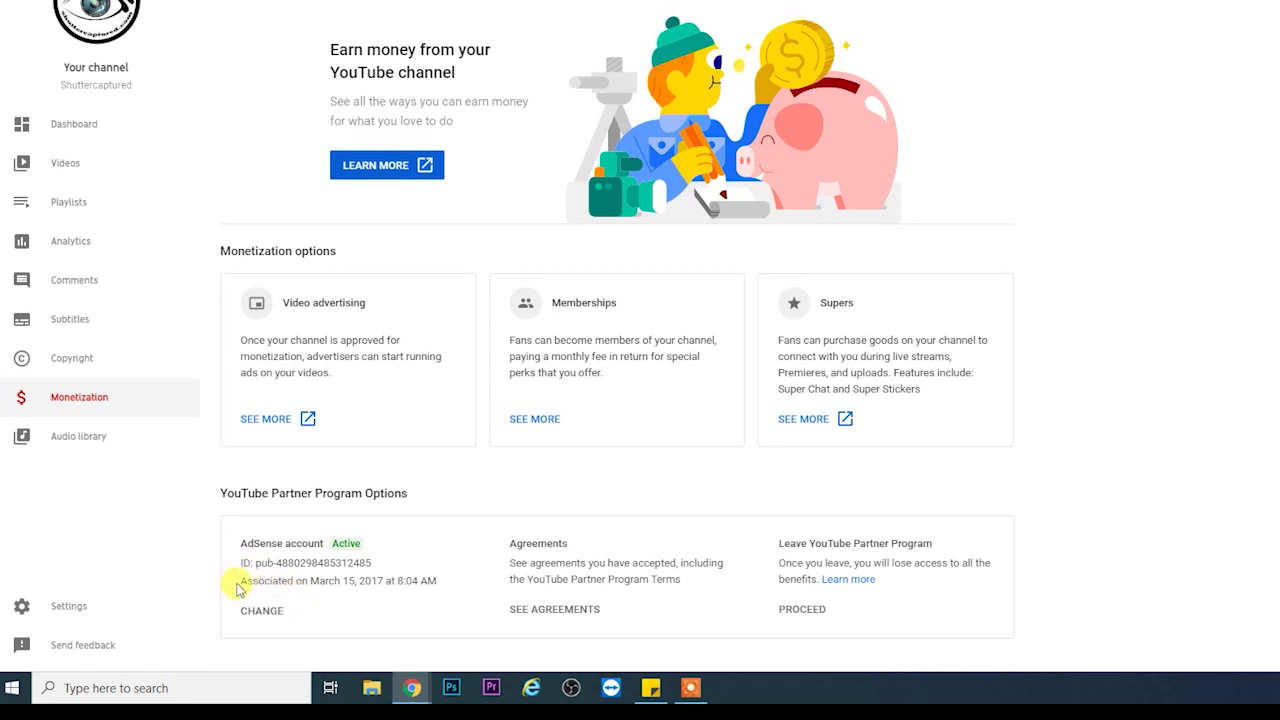
{"action": "left_click_drag", "start_coordinate": [240, 590], "coordinate": [557, 580]}
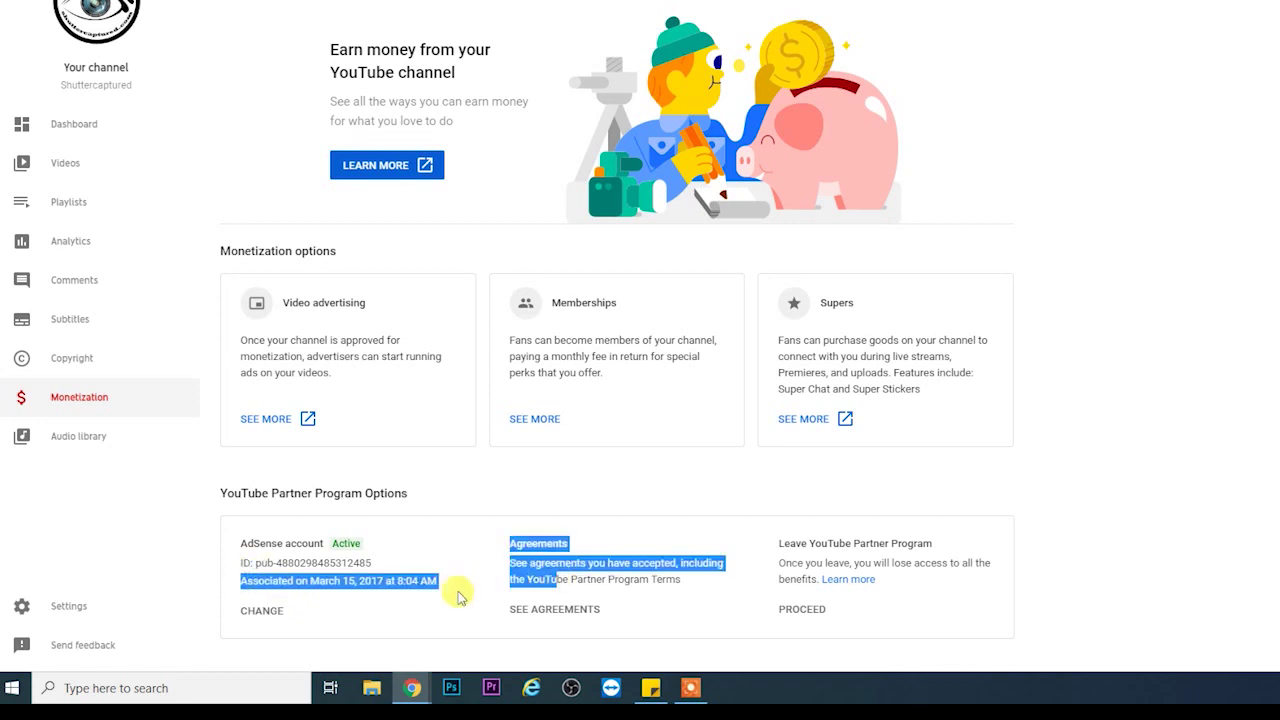
After checking Memberships, enable Super Chat and Super Stickers on the Supers tab
{"action": "left_click", "coordinate": [409, 533]}
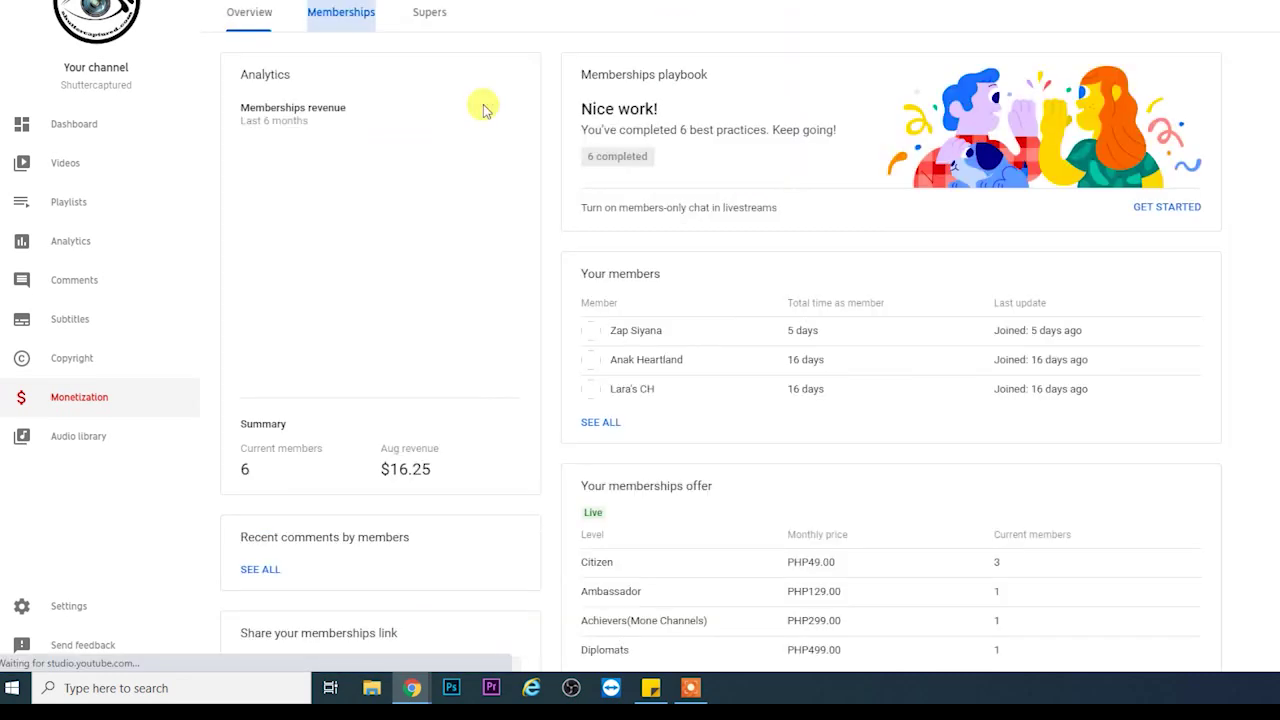
{"action": "scroll", "coordinate": [735, 390], "scroll_direction": "down", "scroll_amount": 5}
{"action": "scroll", "coordinate": [735, 390], "scroll_direction": "up", "scroll_amount": 4}
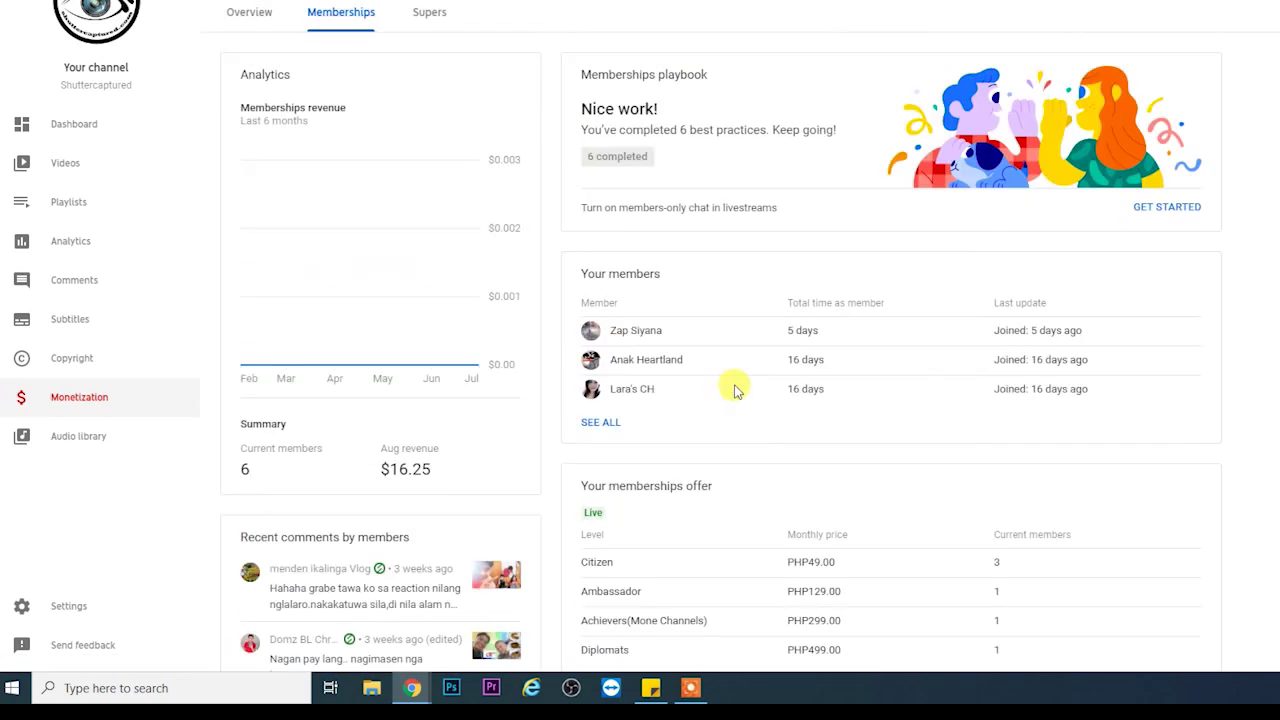
{"action": "left_click", "coordinate": [440, 14]}
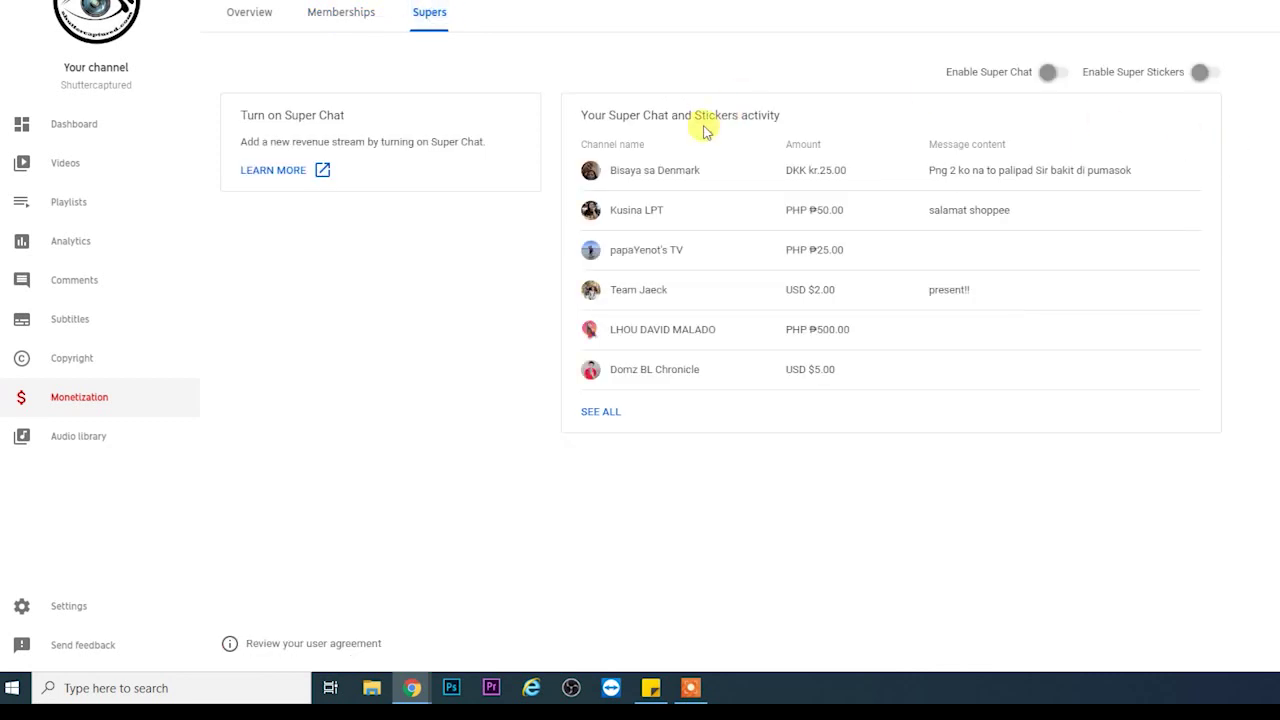
{"action": "left_click", "coordinate": [1050, 74]}
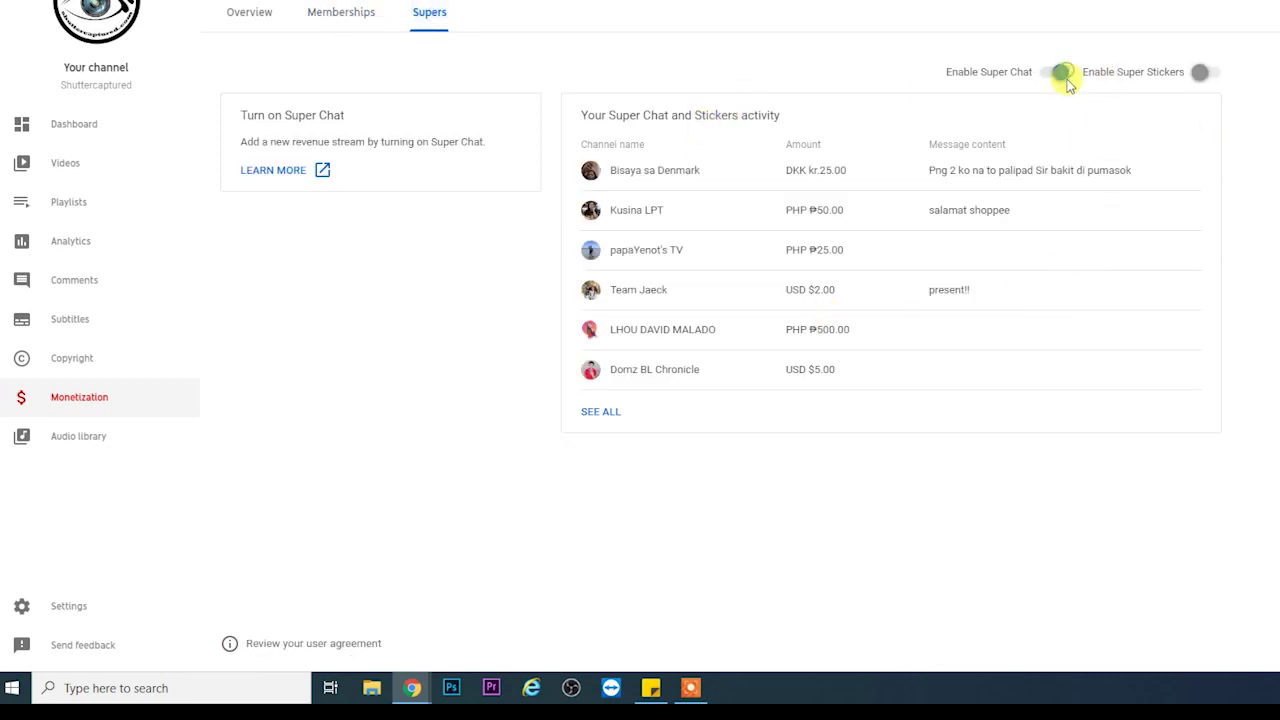
{"action": "left_click", "coordinate": [1203, 78]}
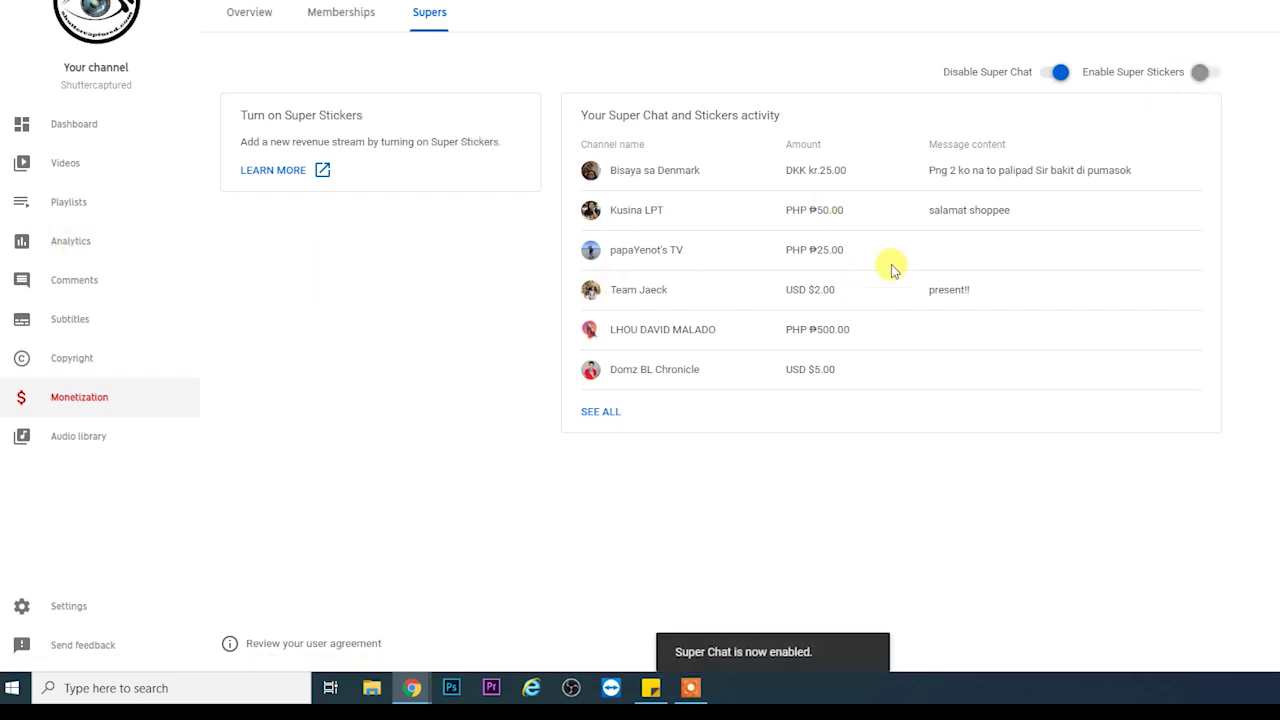
{"action": "left_click", "coordinate": [1215, 75]}
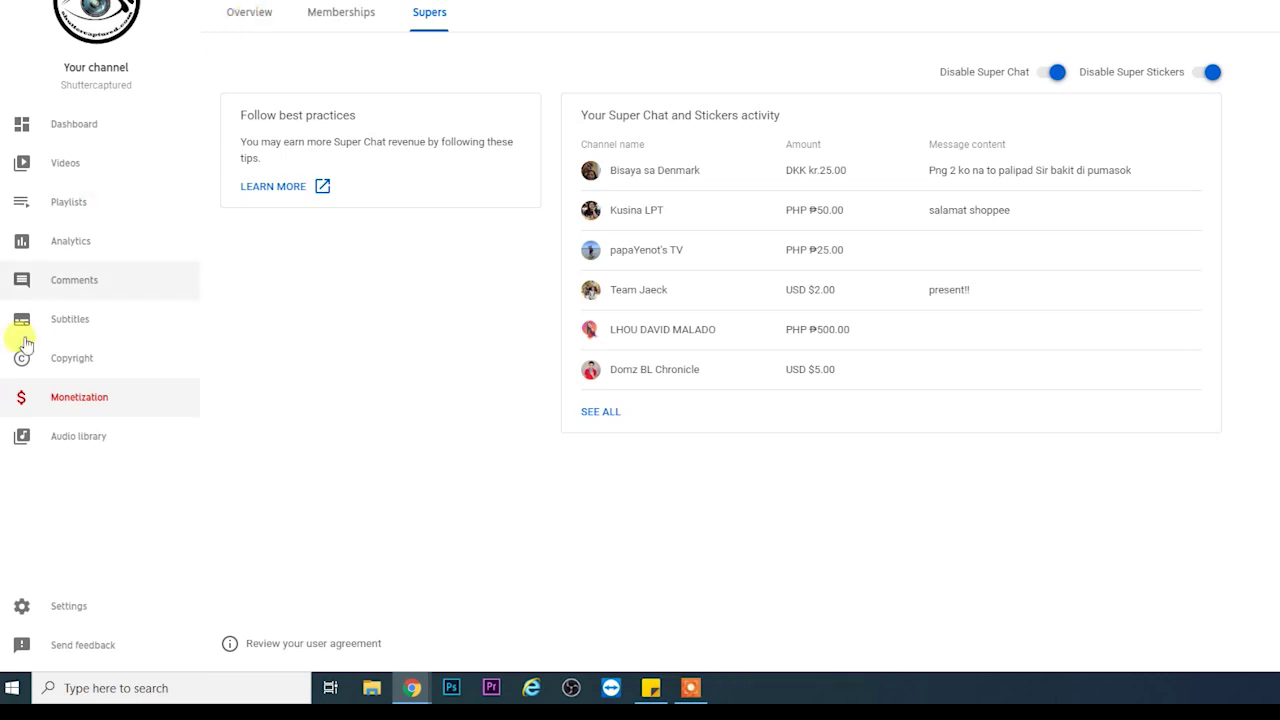
Open the Videos uploads list and scroll through to confirm monetization is On
{"action": "left_click", "coordinate": [65, 160]}
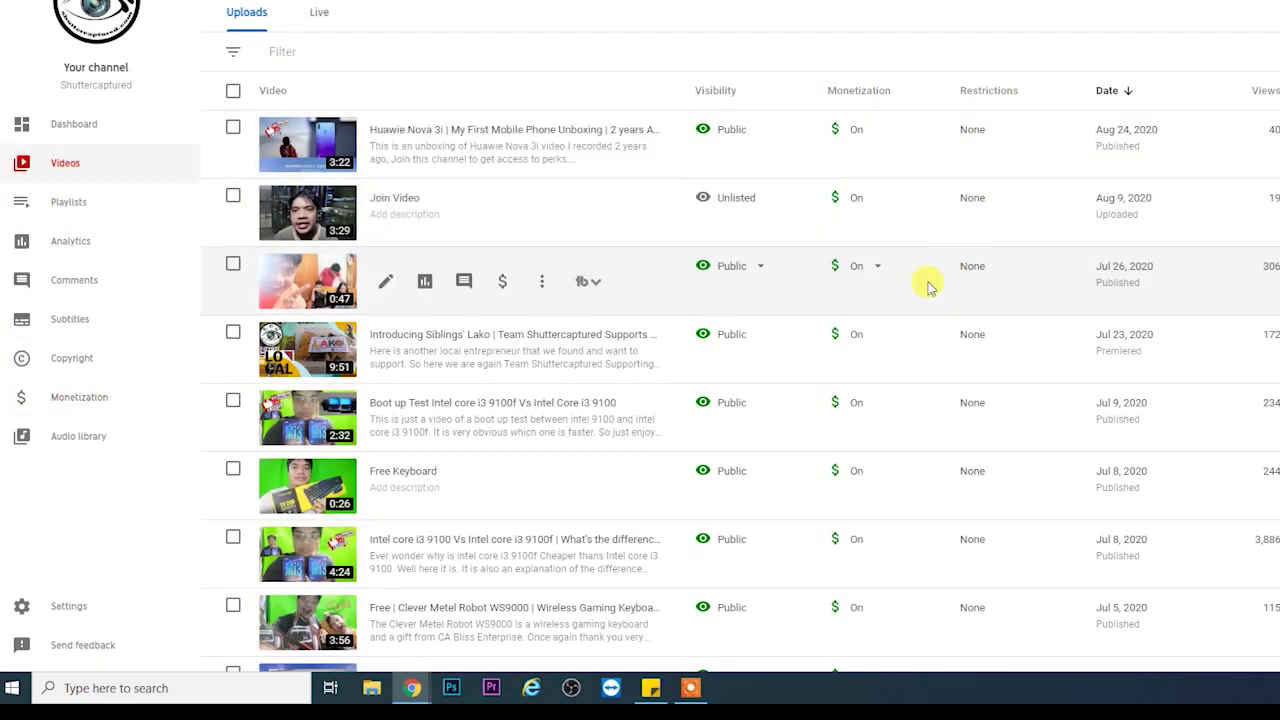
{"action": "scroll", "coordinate": [928, 283], "scroll_direction": "down", "scroll_amount": 3}
{"action": "scroll", "coordinate": [928, 283], "scroll_direction": "down", "scroll_amount": 4}
{"action": "scroll", "coordinate": [905, 346], "scroll_direction": "down", "scroll_amount": 4}
{"action": "scroll", "coordinate": [905, 400], "scroll_direction": "up", "scroll_amount": 5}
{"action": "mouse_move", "coordinate": [850, 290]}
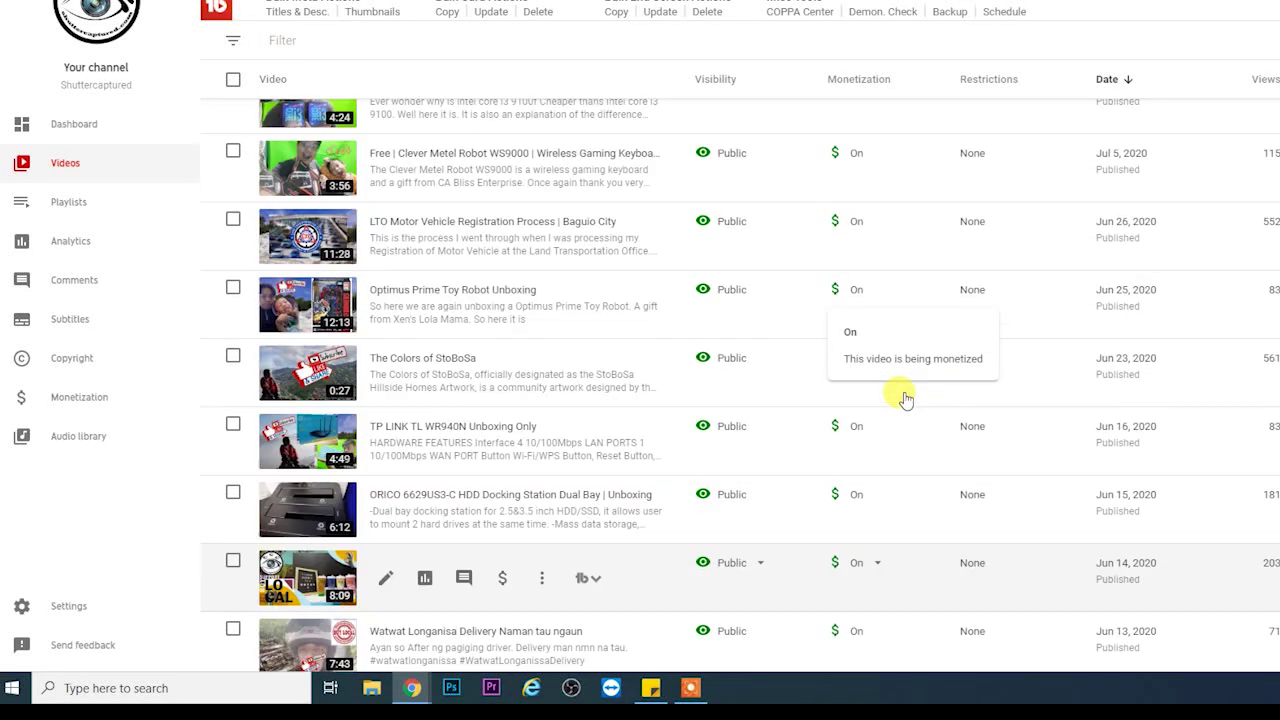
{"action": "scroll", "coordinate": [900, 394], "scroll_direction": "up", "scroll_amount": 5}
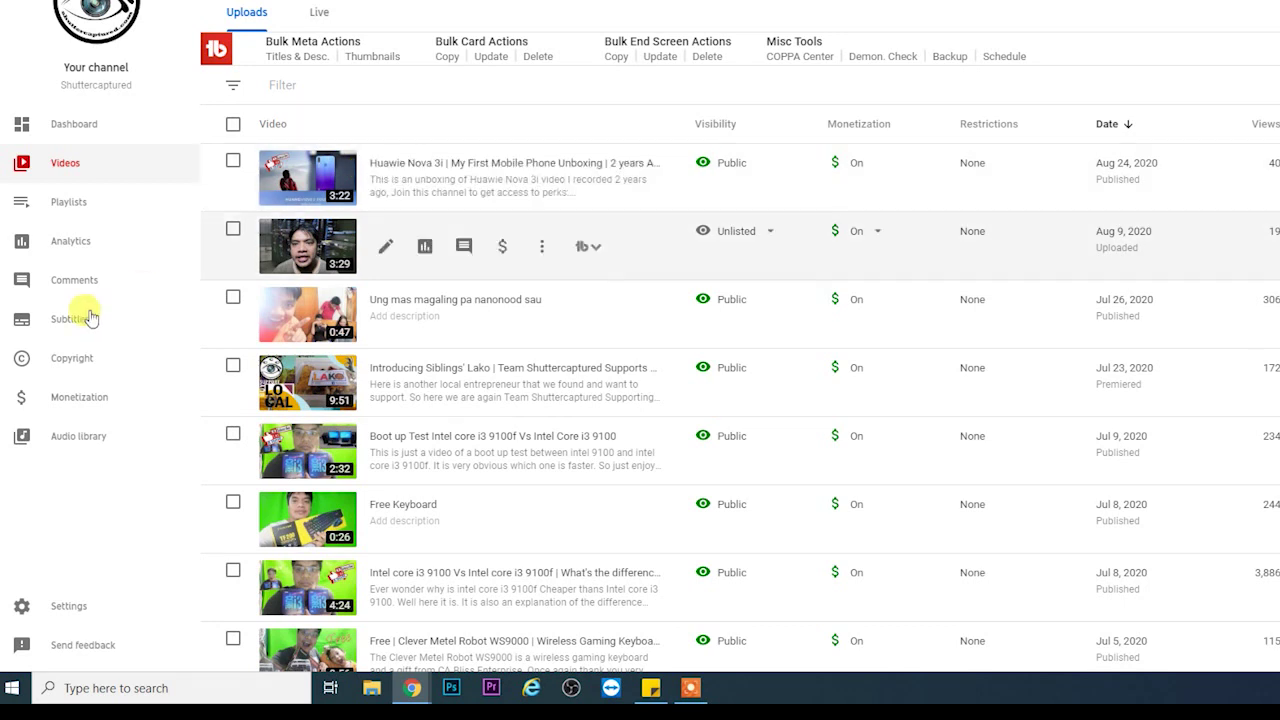
Open the channel Analytics overview in YouTube Studio
{"action": "left_click", "coordinate": [80, 244]}
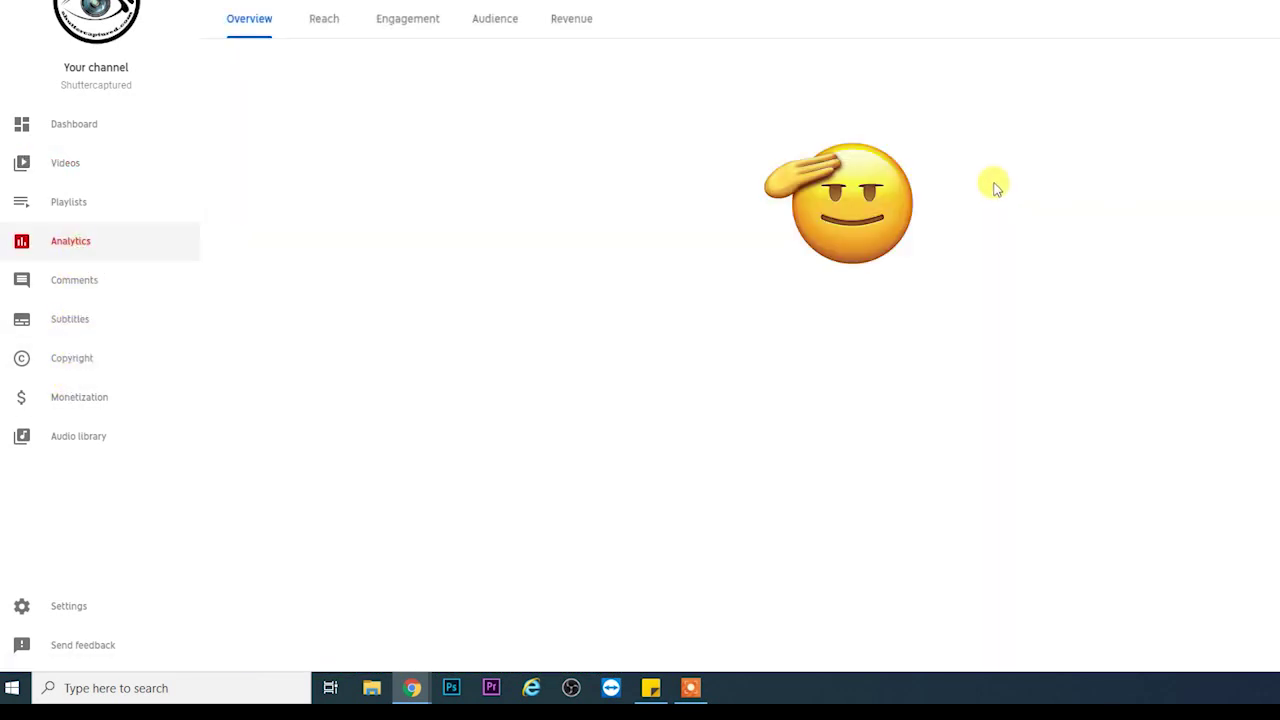